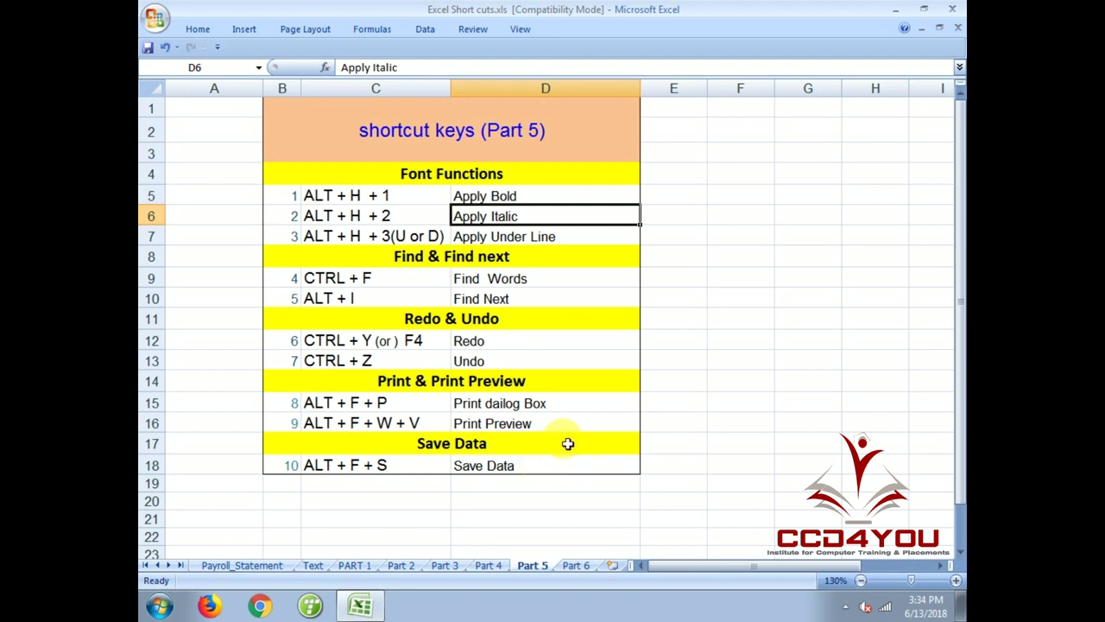
- Select the Apply Bold cell D5 in the Part 5 font shortcut table
{"action": "left_click", "coordinate": [499, 196]}
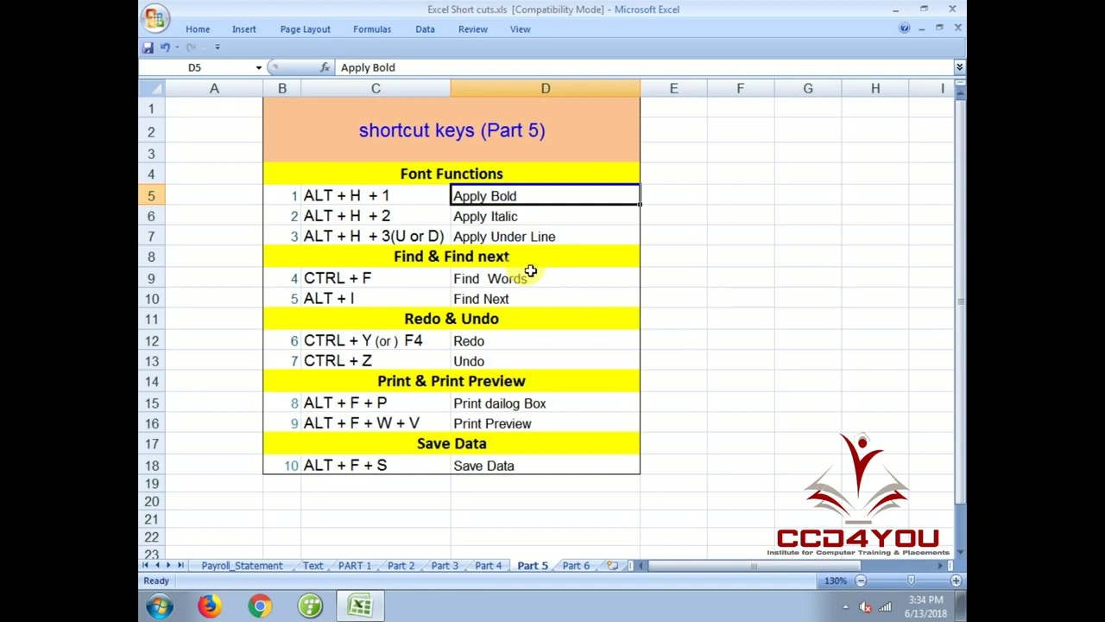
{"action": "left_click", "coordinate": [436, 175]}
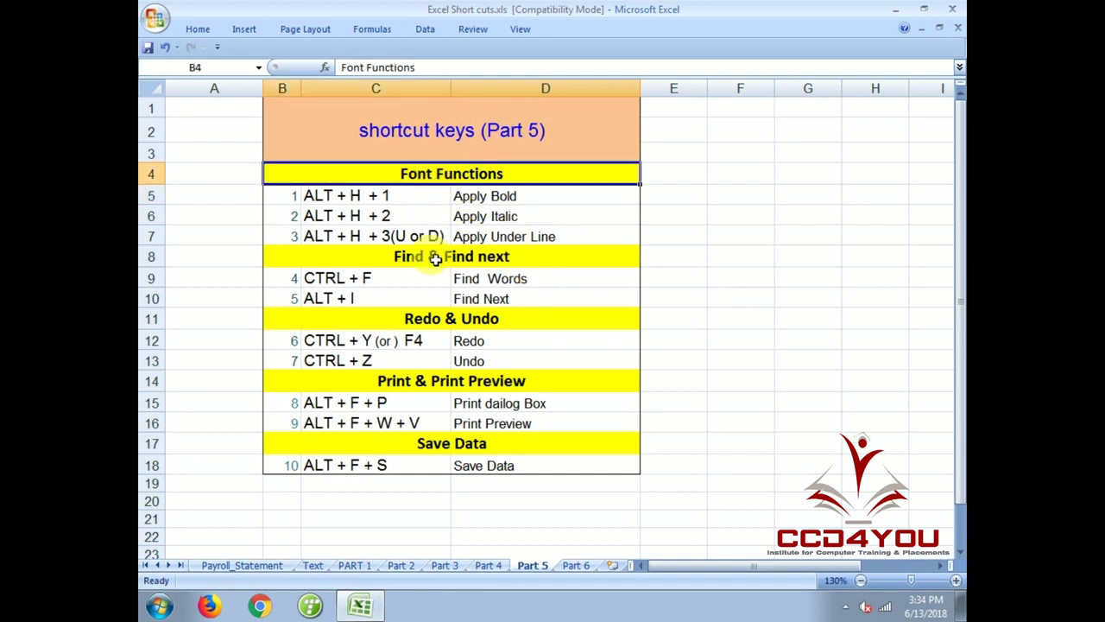
{"action": "left_click_drag", "start_coordinate": [502, 197], "coordinate": [506, 236]}
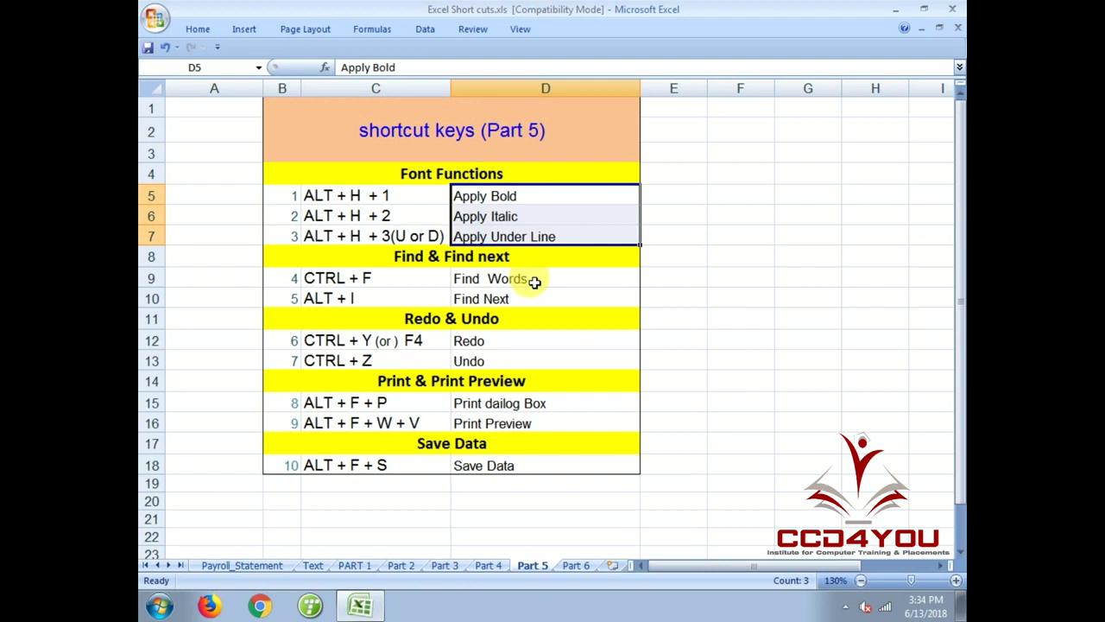
{"action": "left_click", "coordinate": [506, 237]}
{"action": "left_click", "coordinate": [498, 199]}
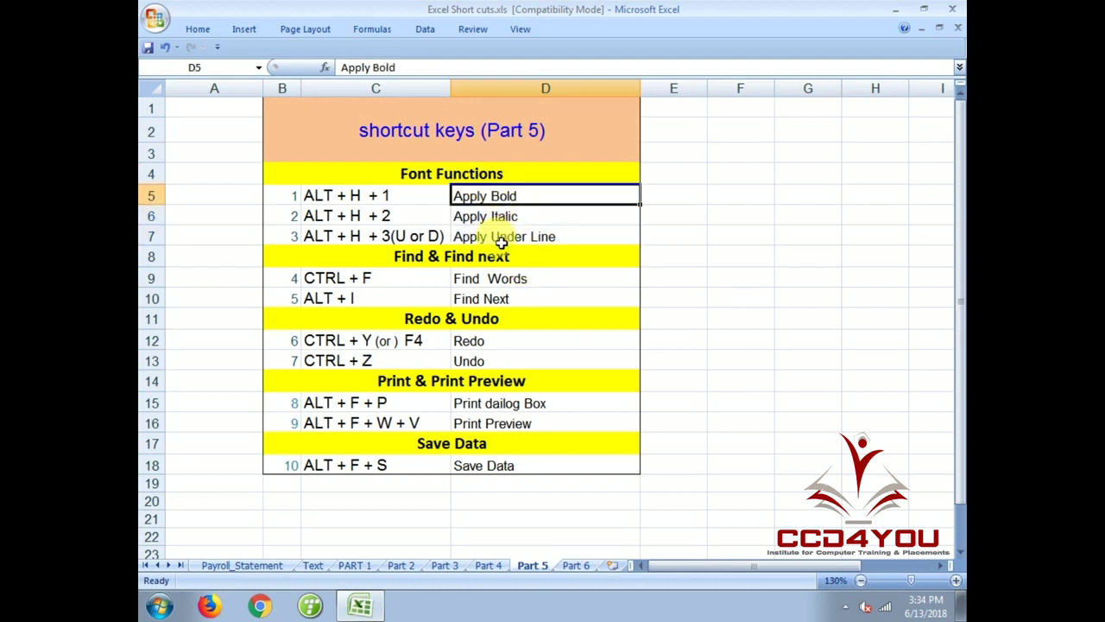
- On the Text sheet, clear the Name, Designation and salary headings and re-enter Name in C8
{"action": "left_click", "coordinate": [313, 564]}
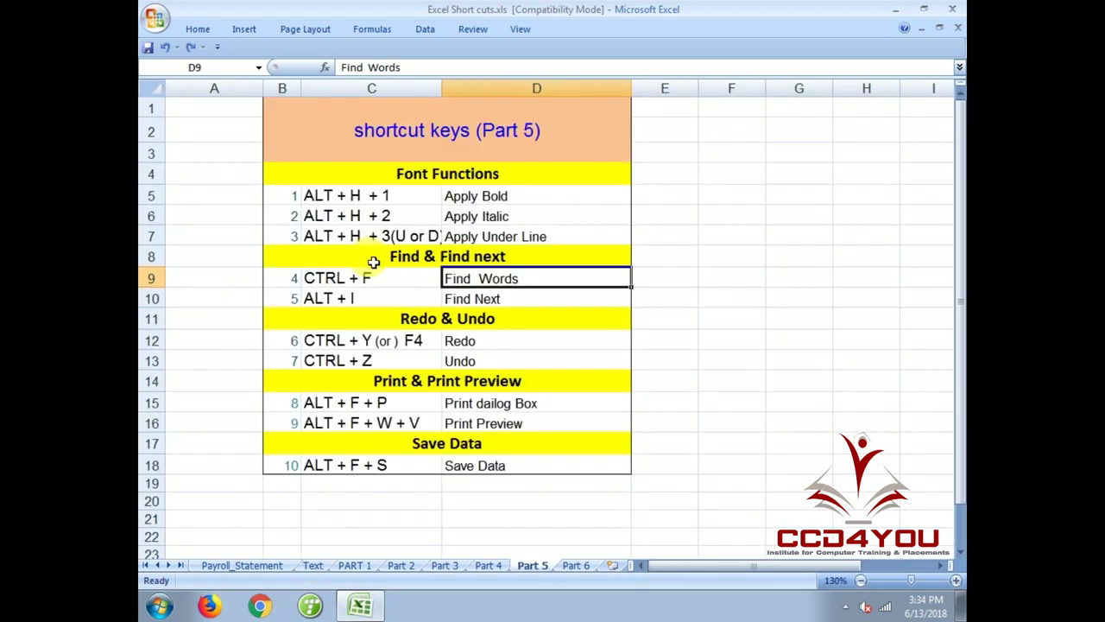
{"action": "left_click", "coordinate": [312, 564]}
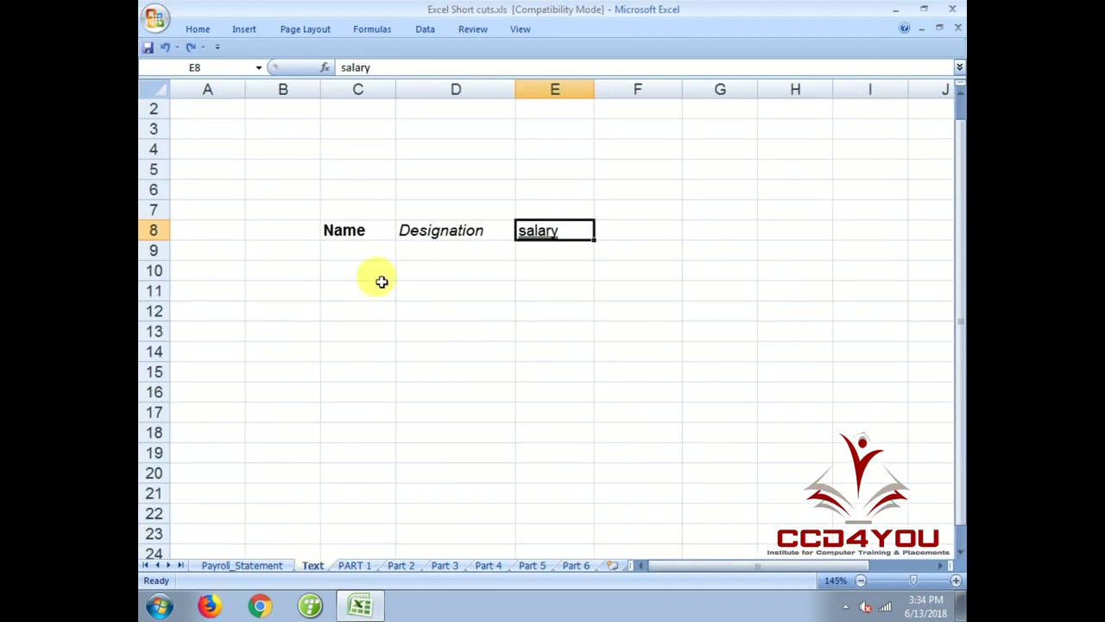
{"action": "left_click_drag", "start_coordinate": [345, 209], "coordinate": [565, 250]}
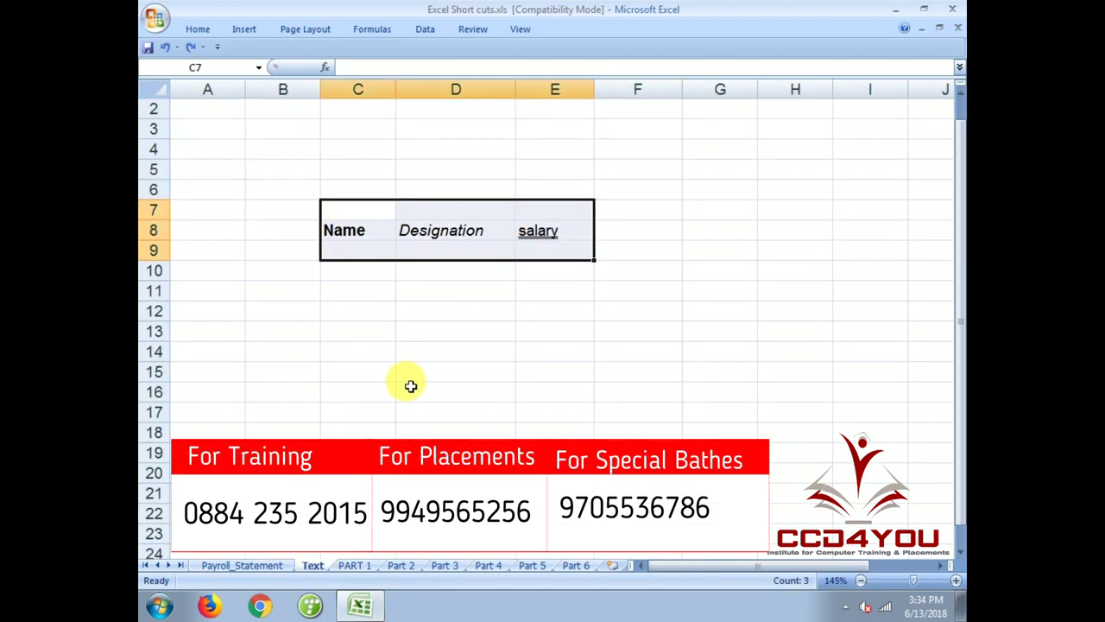
{"action": "key", "text": "Delete"}
{"action": "type", "text": "Name"}
{"action": "key", "text": "Return"}
- Unbold Name in C8 with Ctrl+B, then go back to the Part 5 sheet
{"action": "key", "text": "Up"}
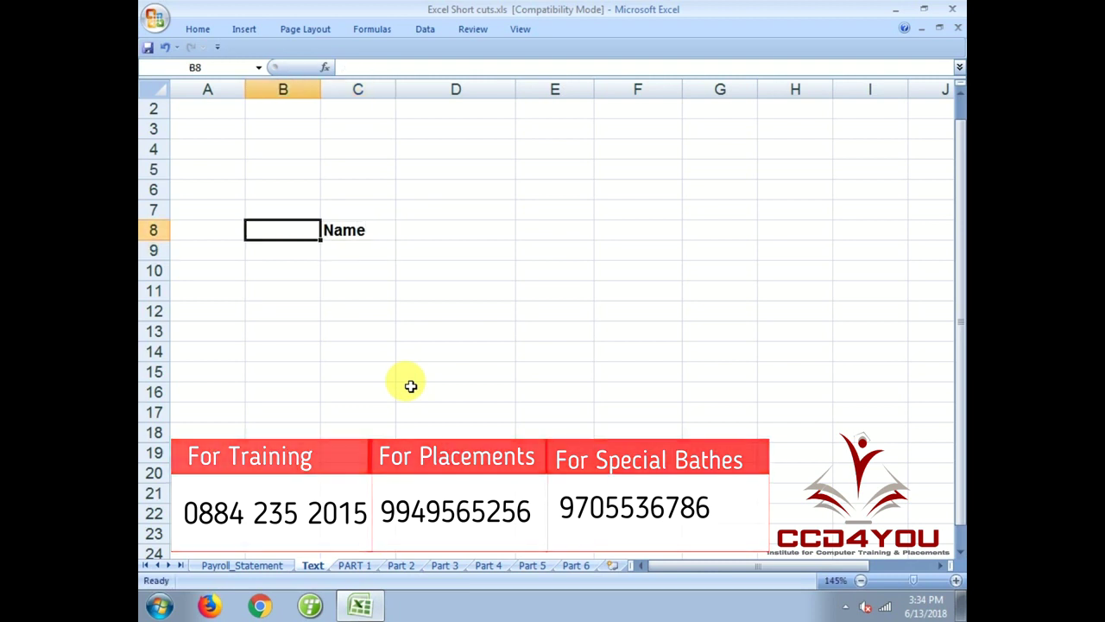
{"action": "key", "text": "ctrl+b"}
{"action": "key", "text": "Tab"}
{"action": "key", "text": "Return"}
{"action": "key", "text": "Up"}
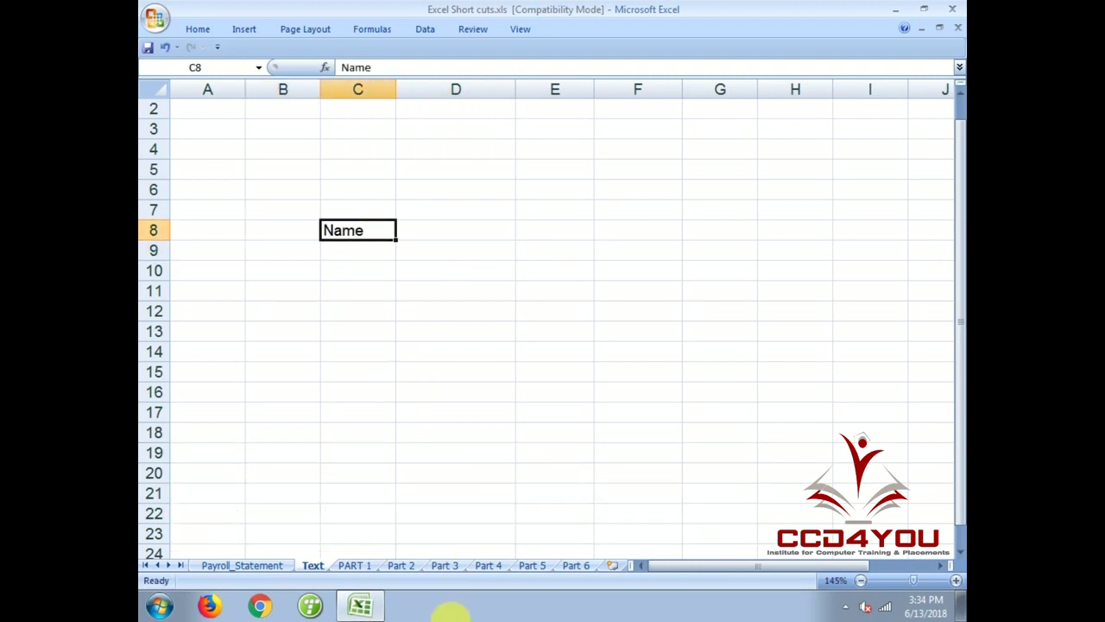
{"action": "left_click", "coordinate": [543, 567]}
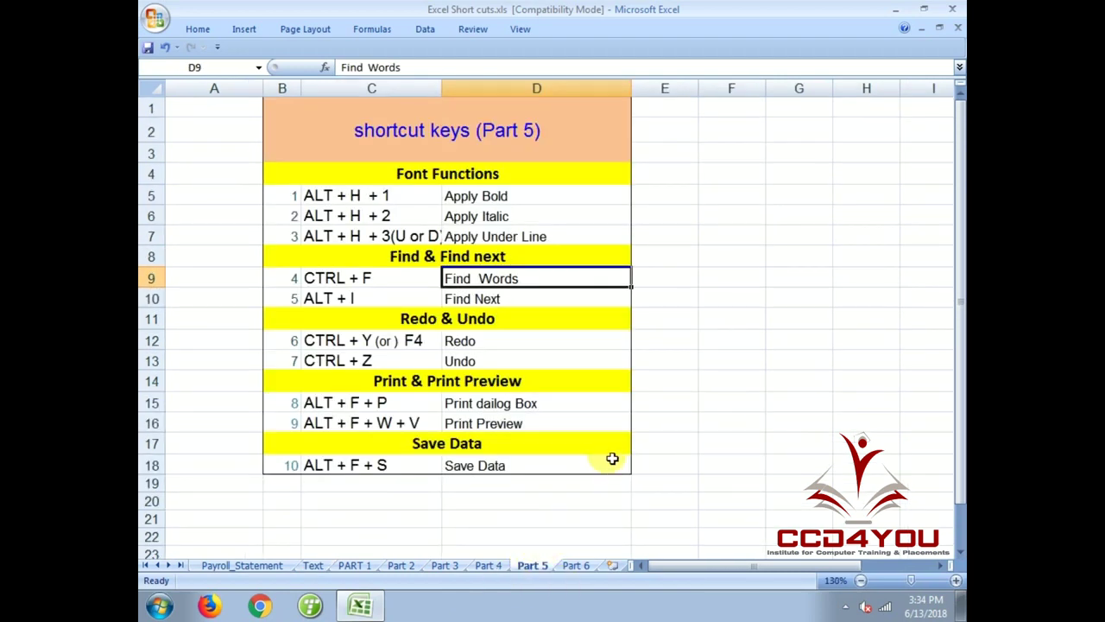
- Make Name in C8 on the Text sheet bold and italic with Alt+H+1 and Alt+H+2
{"action": "left_click", "coordinate": [311, 566]}
{"action": "key", "text": "alt+h"}
{"action": "key", "text": "1"}
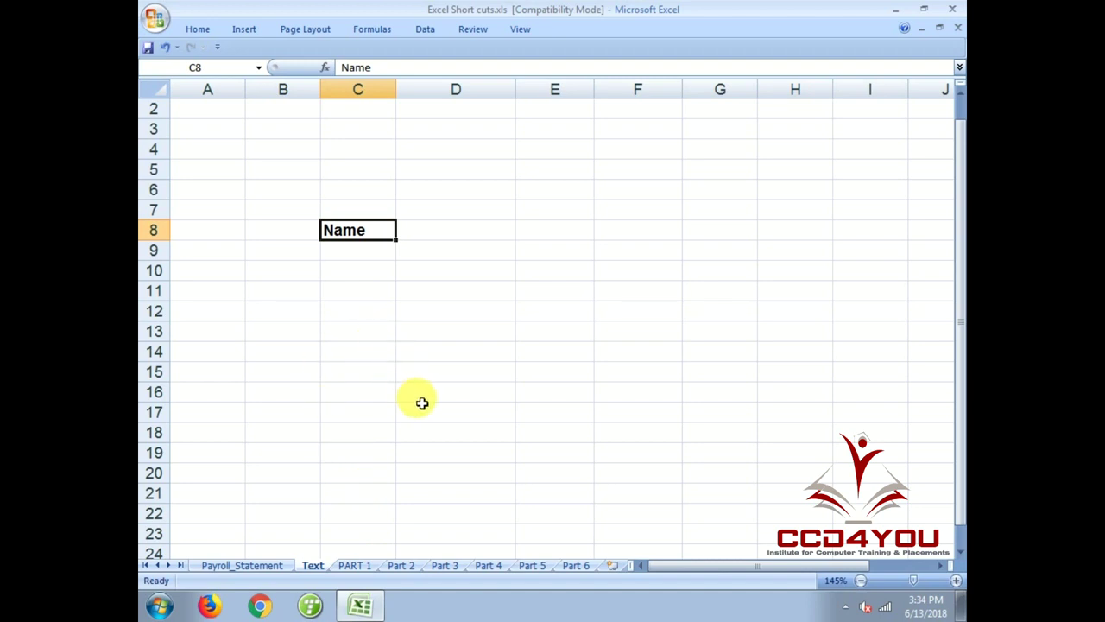
{"action": "key", "text": "alt+h"}
{"action": "key", "text": "2"}
- Enter Name in cell D8 next to the bold italic Name
{"action": "left_click", "coordinate": [373, 254]}
{"action": "left_click", "coordinate": [414, 230]}
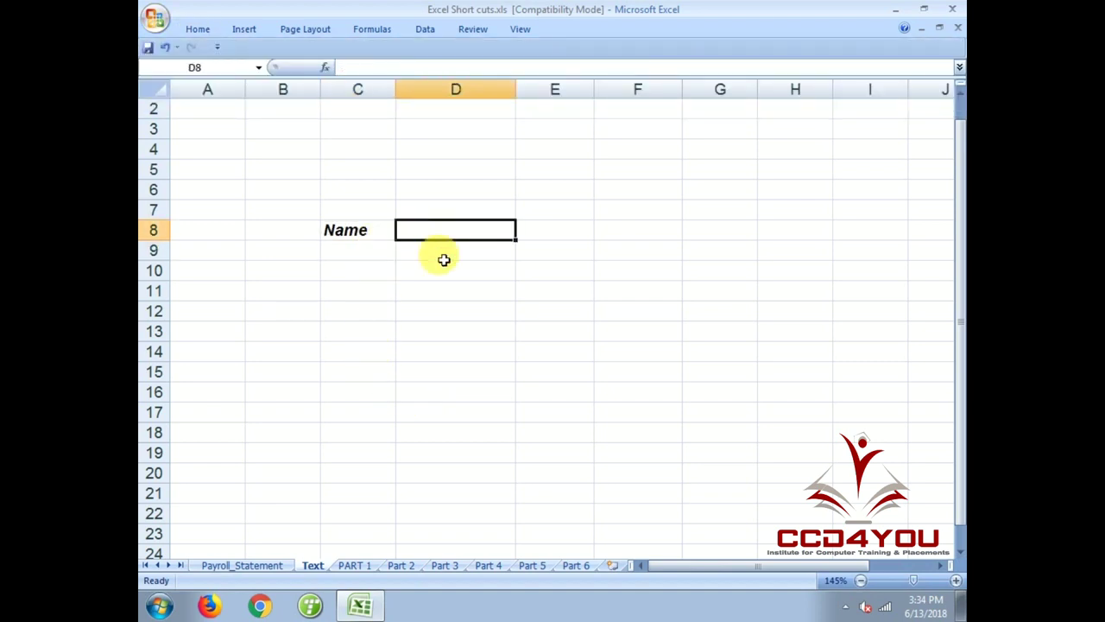
{"action": "type", "text": "Name"}
{"action": "key", "text": "Return"}
{"action": "key", "text": "Up"}
{"action": "key", "text": "Left"}
{"action": "key", "text": "Right"}
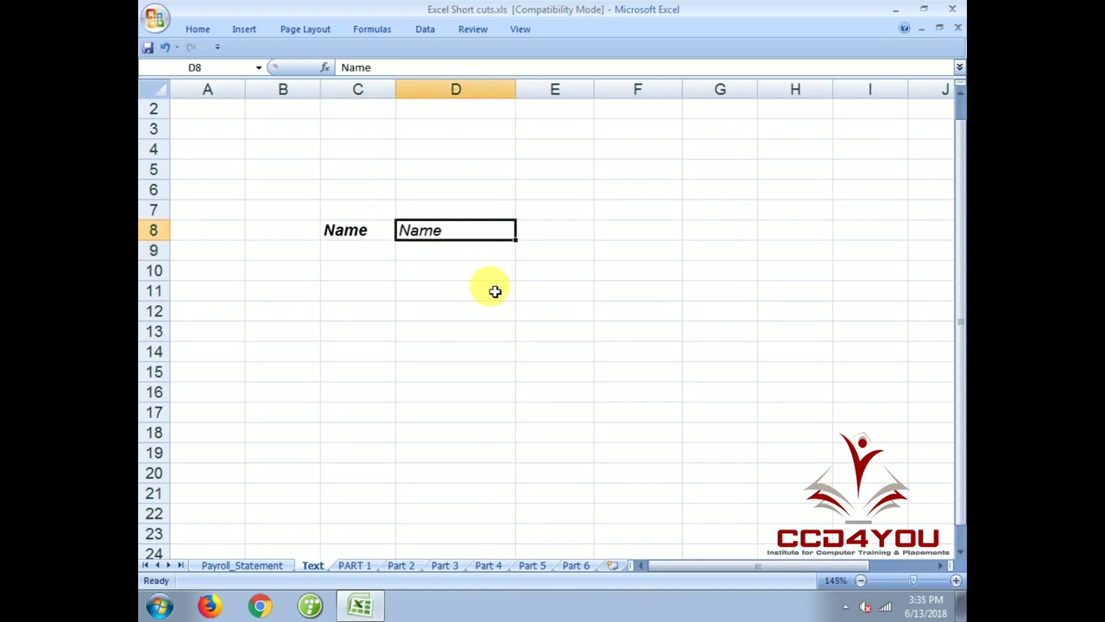
- Remove the italics from Name in D8, then return to the Part 5 sheet
{"action": "key", "text": "ctrl+F1"}
{"action": "key", "text": "ctrl+i"}
{"action": "key", "text": "ctrl+F1"}
{"action": "key", "text": "Return"}
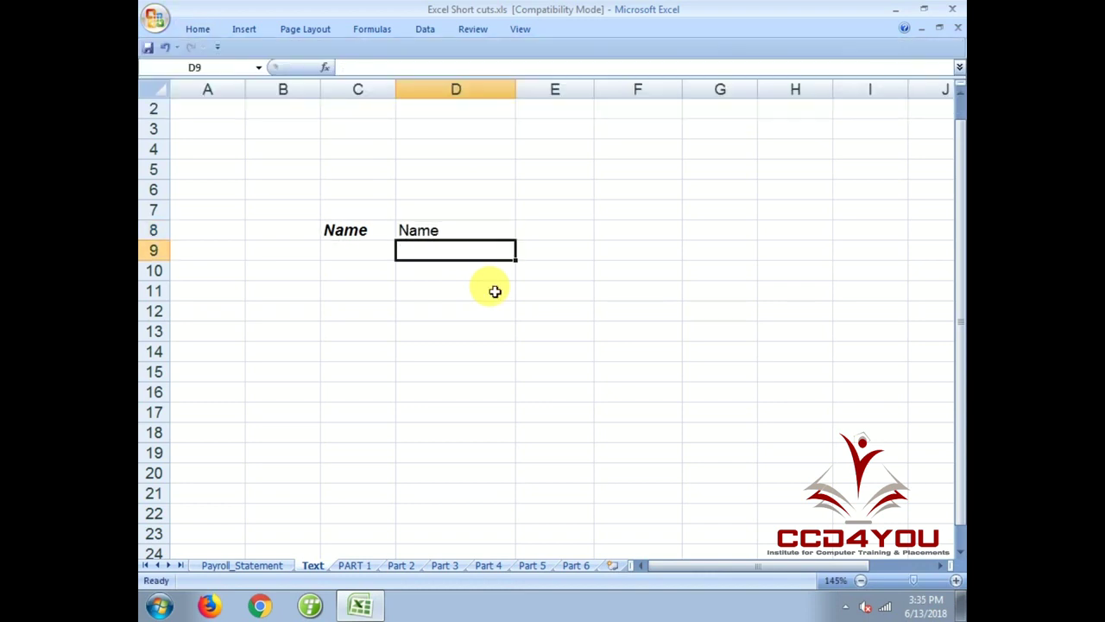
{"action": "key", "text": "Up"}
{"action": "key", "text": "Left"}
{"action": "key", "text": "Right"}
{"action": "key", "text": "Left"}
{"action": "key", "text": "Right"}
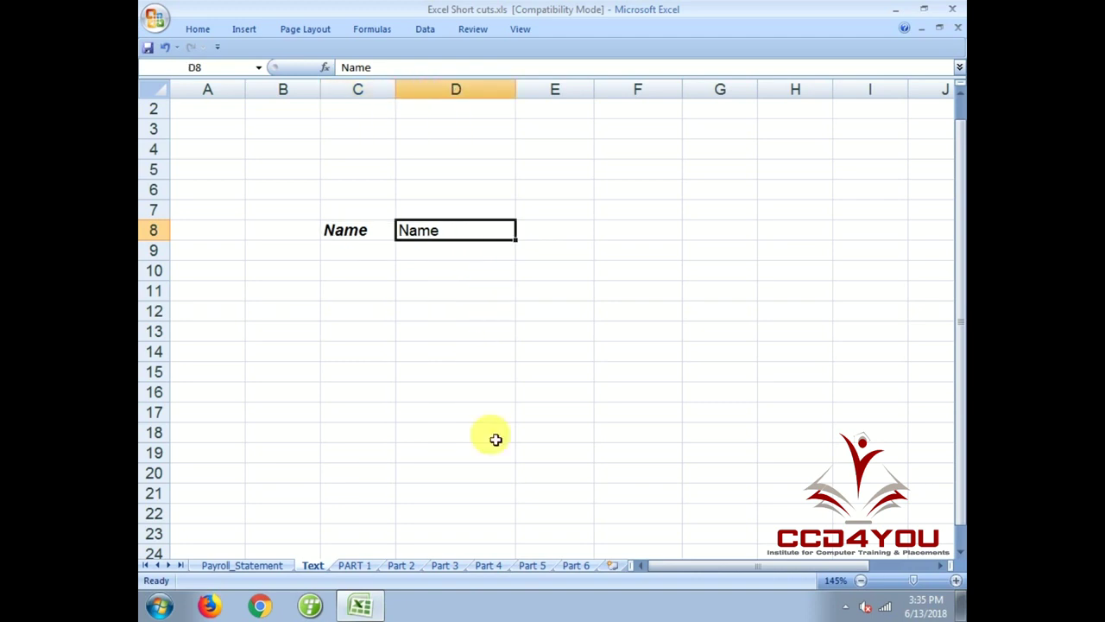
{"action": "left_click", "coordinate": [534, 566]}
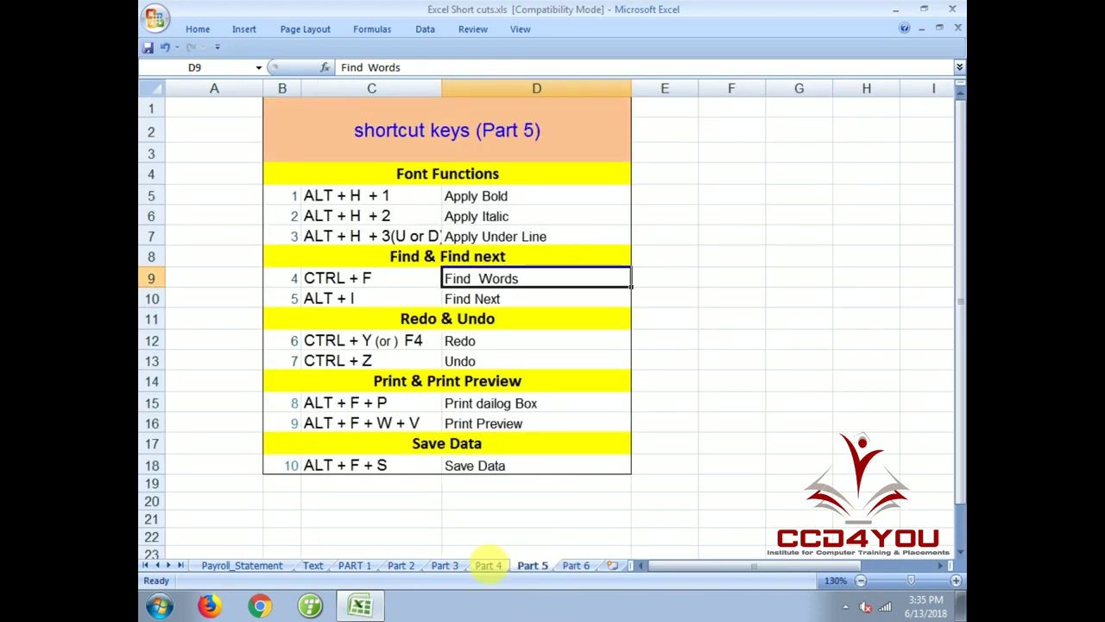
- On the Text sheet, bring up the Alt+H+3 underline choices, dismiss them, and reselect D8
{"action": "left_click", "coordinate": [322, 568]}
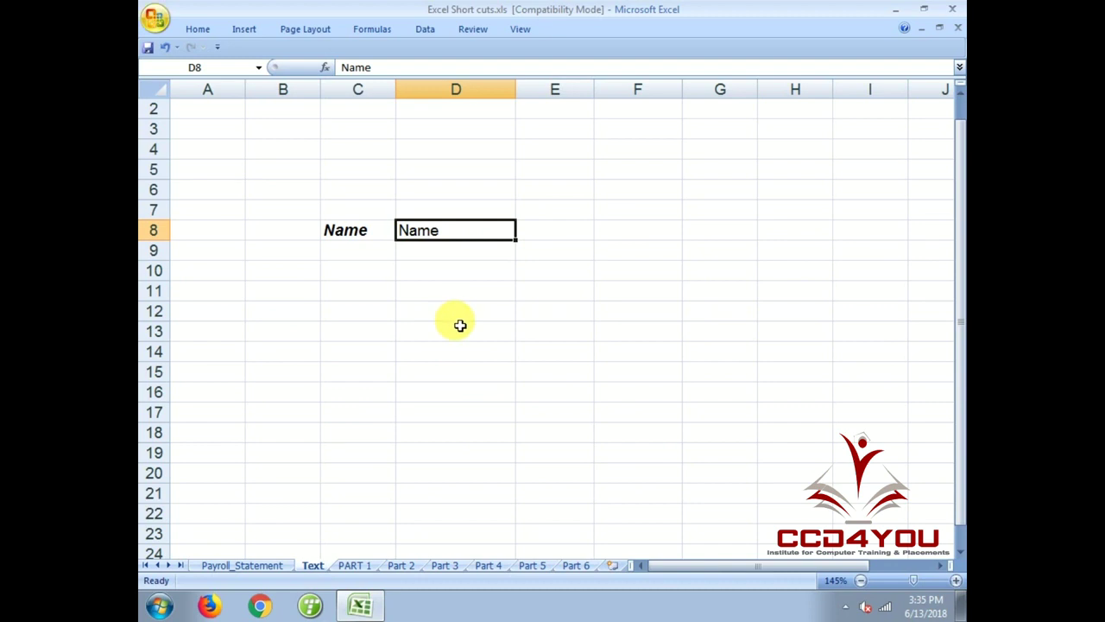
{"action": "key", "text": "alt+h"}
{"action": "key", "text": "3"}
{"action": "key", "text": "u"}
{"action": "left_click", "coordinate": [459, 316]}
{"action": "left_click", "coordinate": [455, 233]}
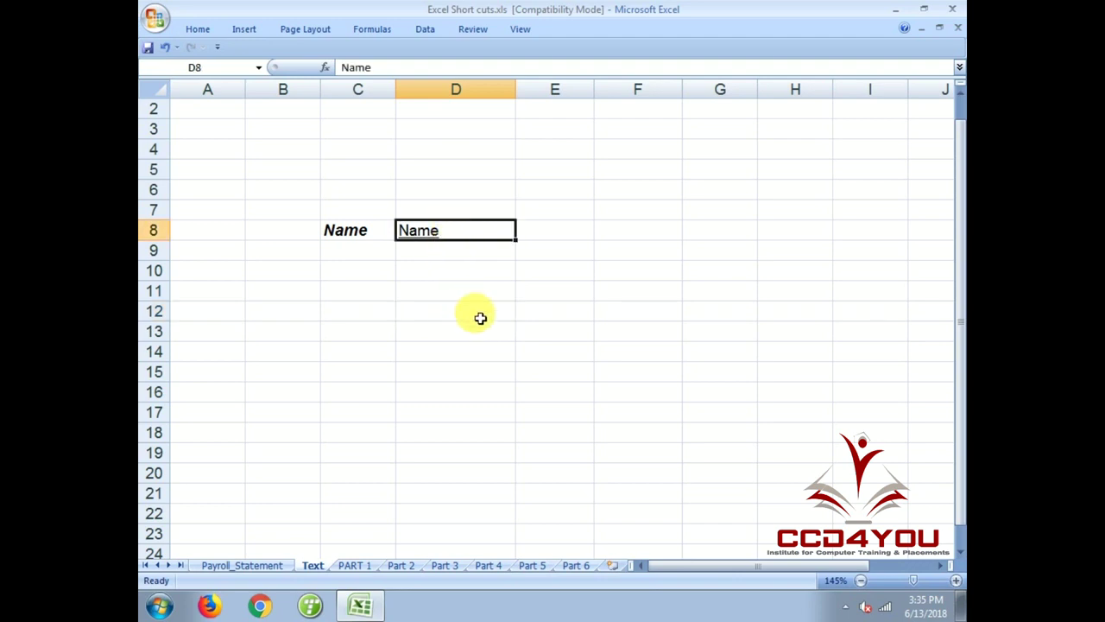
- Underline Name in D8 with Alt+H+3, U, then return to the Part 5 sheet
{"action": "key", "text": "alt+h"}
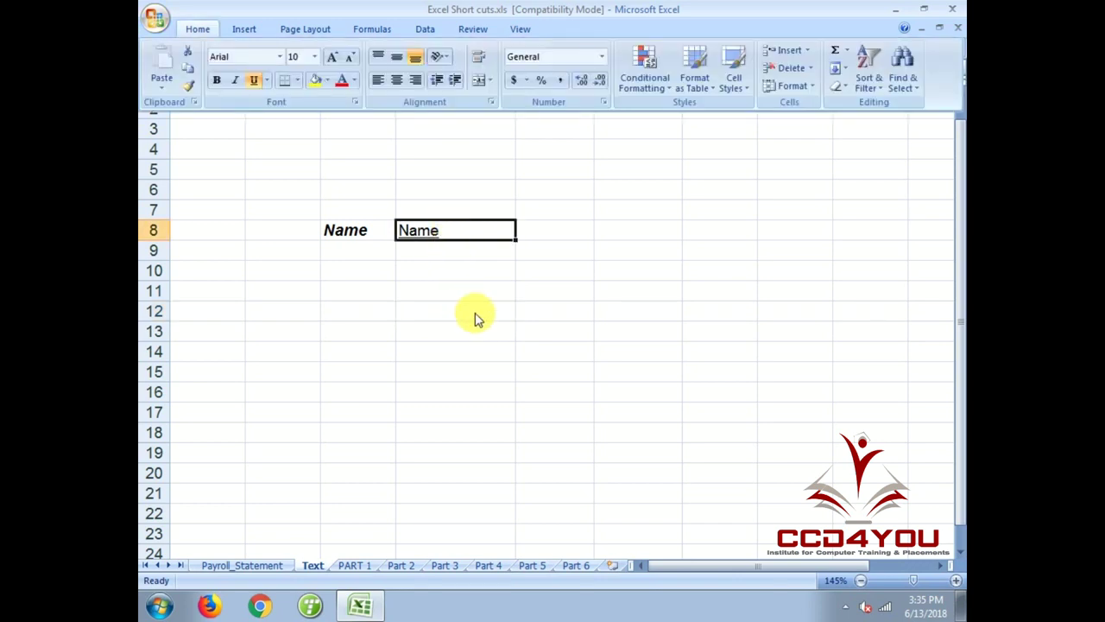
{"action": "key", "text": "3"}
{"action": "key", "text": "u"}
{"action": "key", "text": "Down"}
{"action": "key", "text": "Down"}
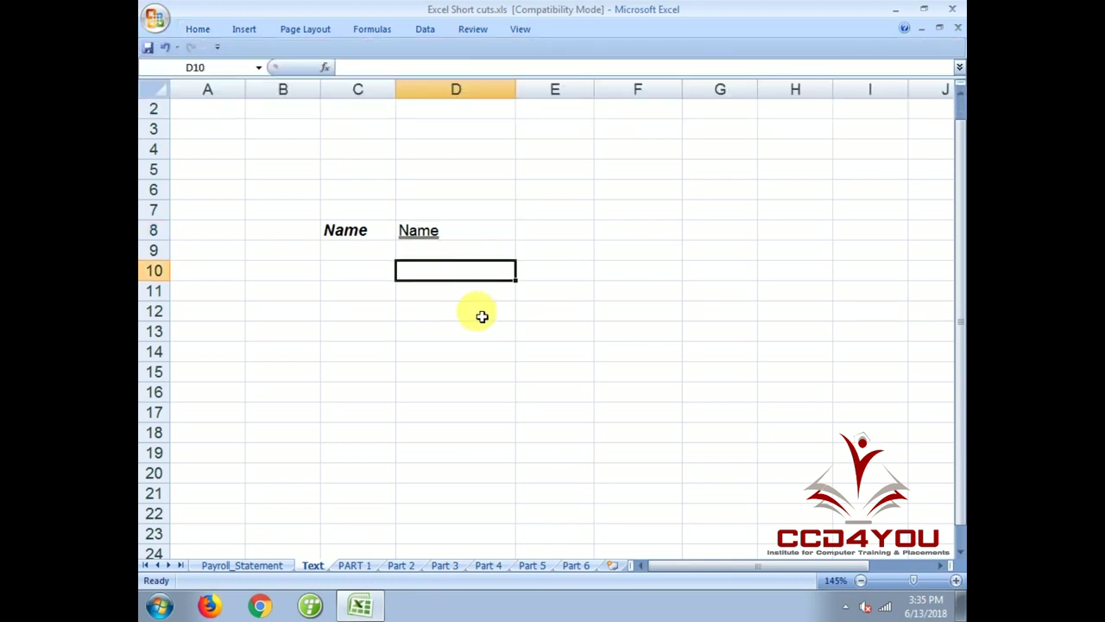
{"action": "scroll", "coordinate": [440, 296], "scroll_direction": "up", "scroll_amount": 2, "text": "ctrl"}
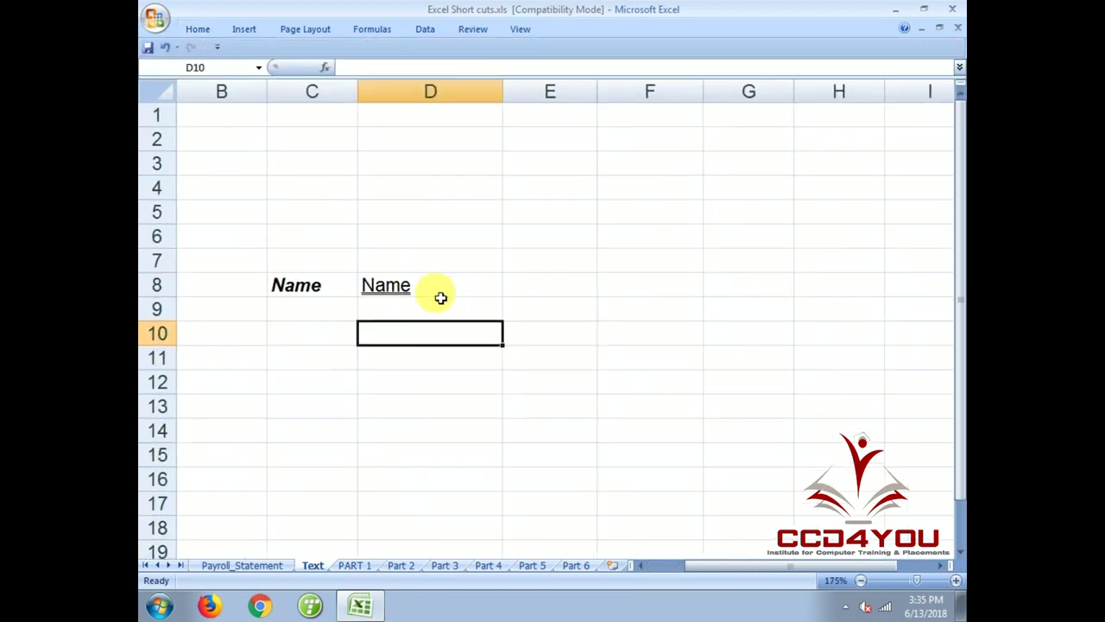
{"action": "left_click", "coordinate": [388, 286]}
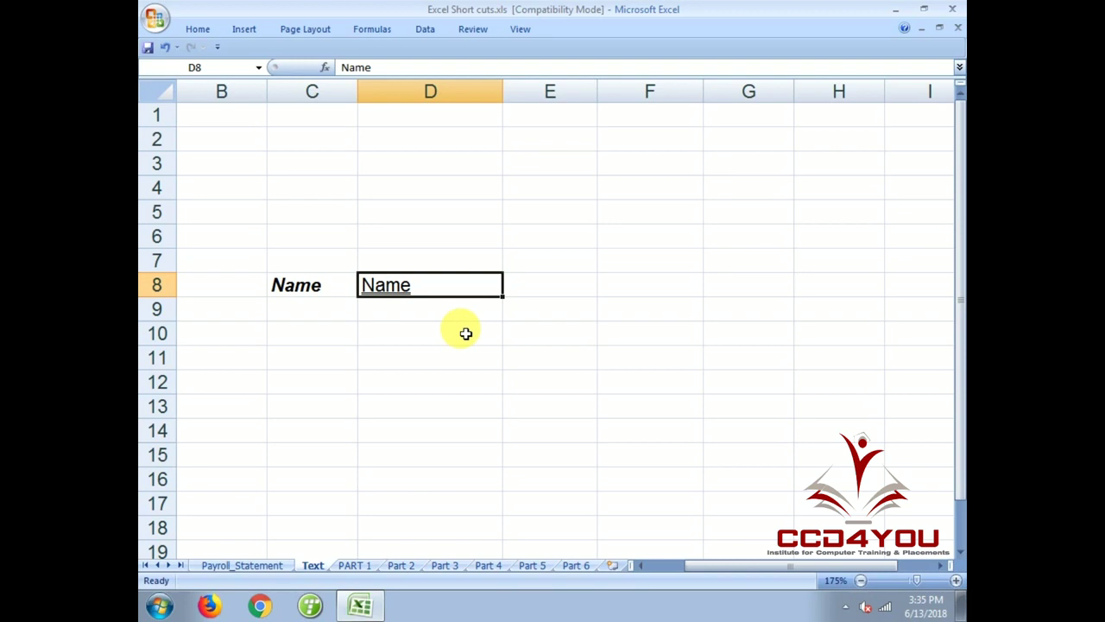
{"action": "left_click", "coordinate": [532, 566]}
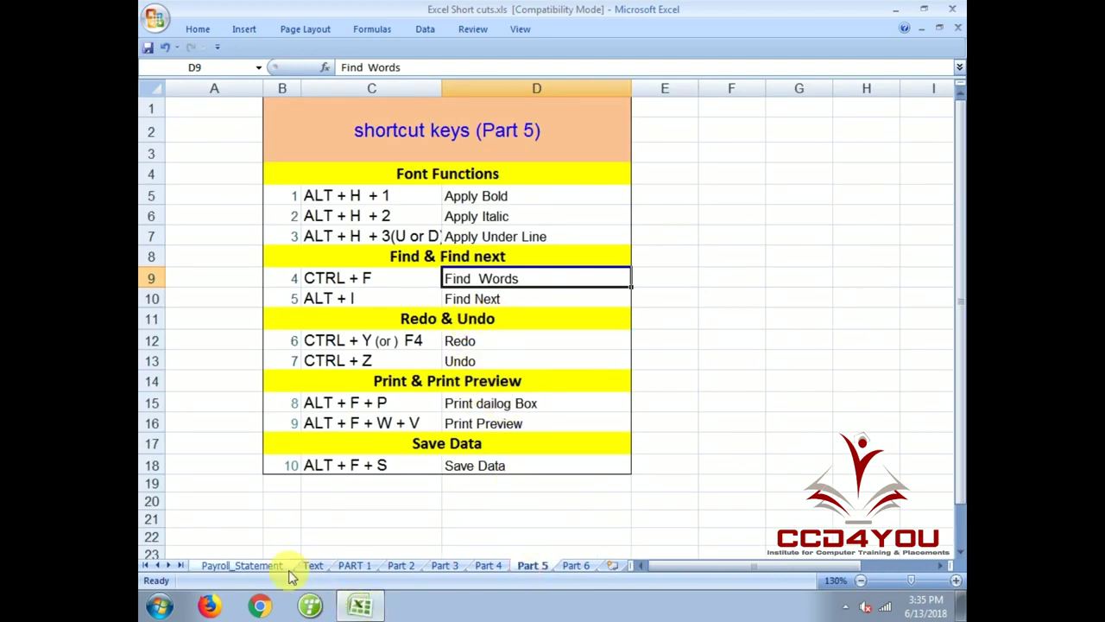
- Select the Location cells E6 and E17 on the Payroll_Statement sheet
{"action": "left_click", "coordinate": [259, 567]}
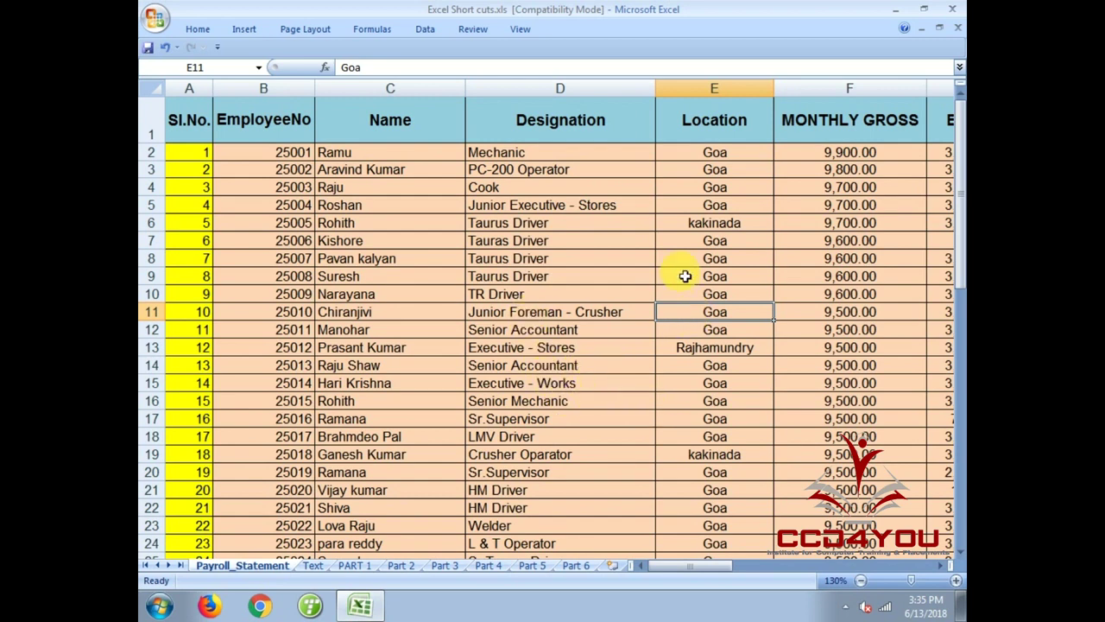
{"action": "left_click", "coordinate": [683, 260]}
{"action": "left_click", "coordinate": [716, 227]}
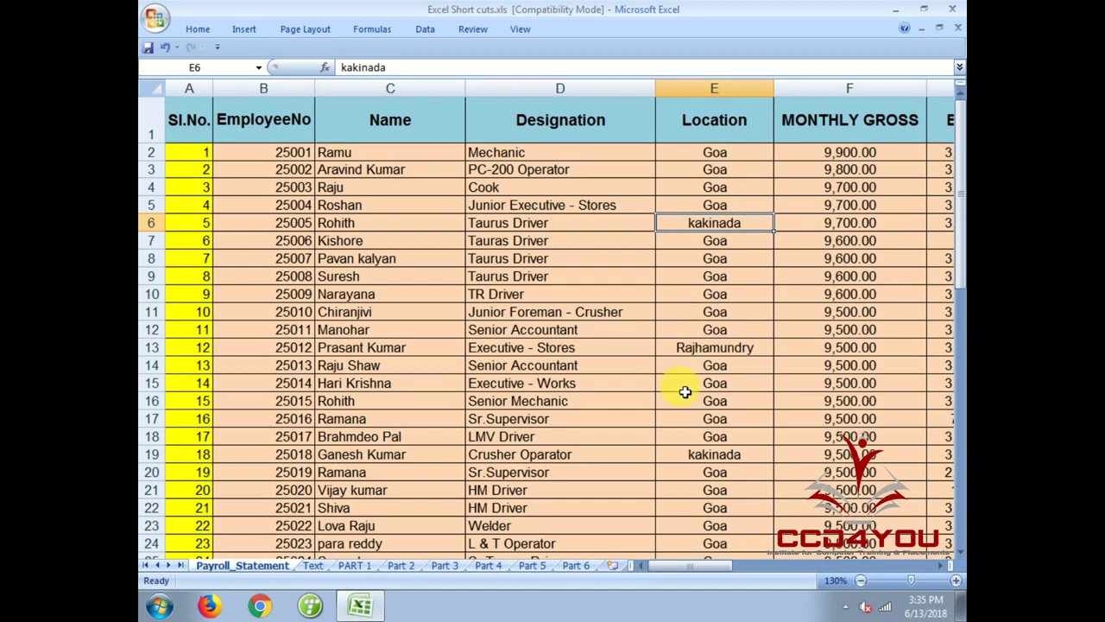
{"action": "left_click", "coordinate": [666, 416]}
- Open Find with Ctrl+F, close it with Escape, and come back to Payroll_Statement
{"action": "key", "text": "ctrl+f"}
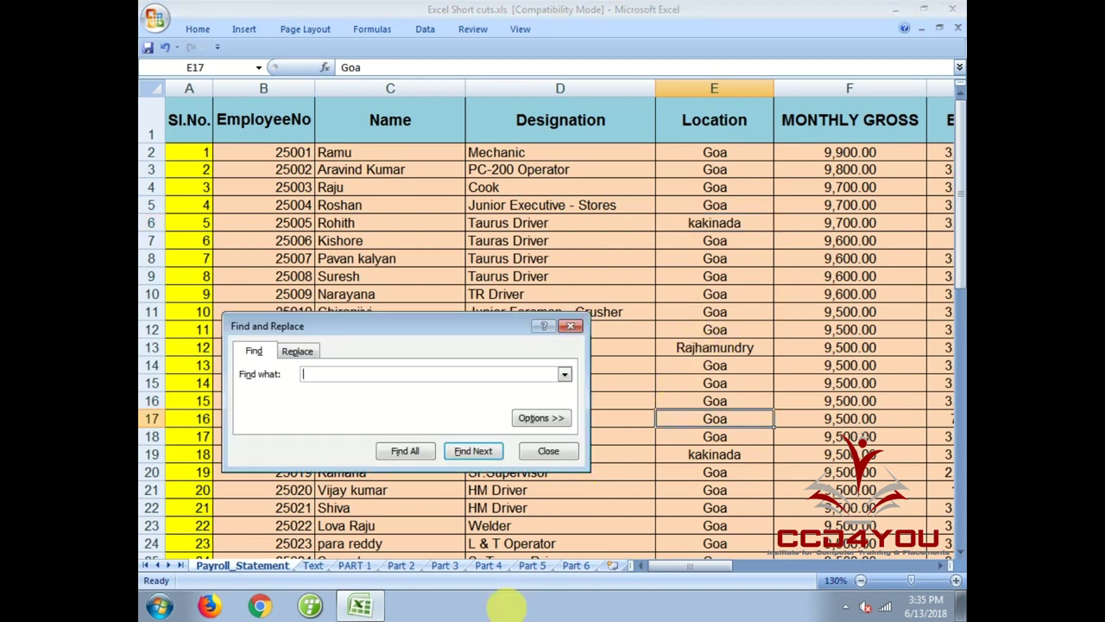
{"action": "key", "text": "Escape"}
{"action": "left_click", "coordinate": [523, 567]}
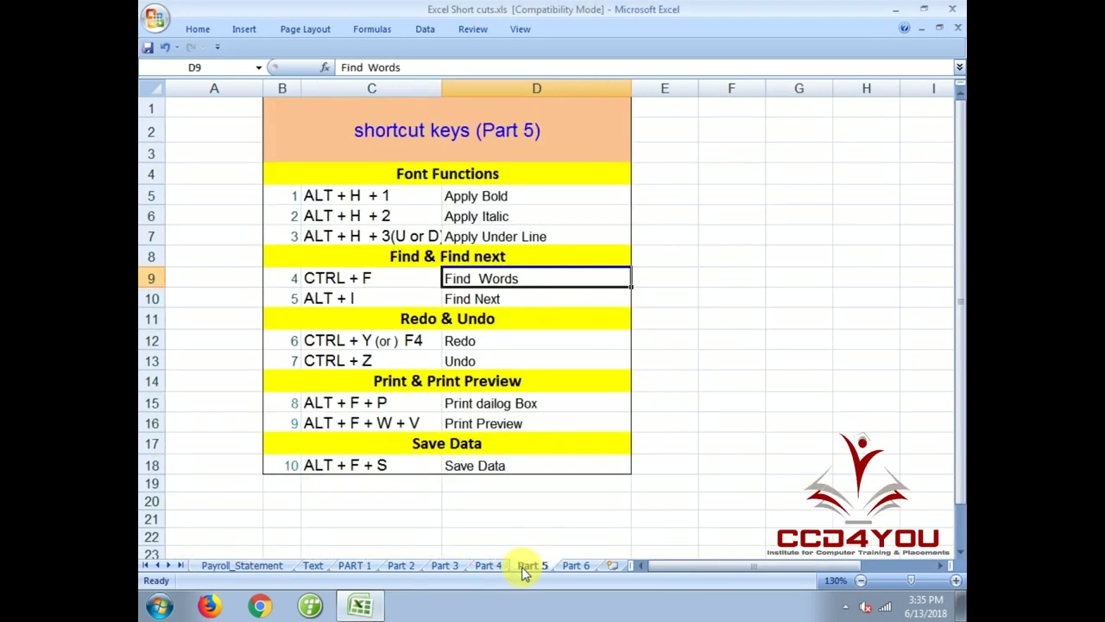
{"action": "left_click", "coordinate": [252, 574]}
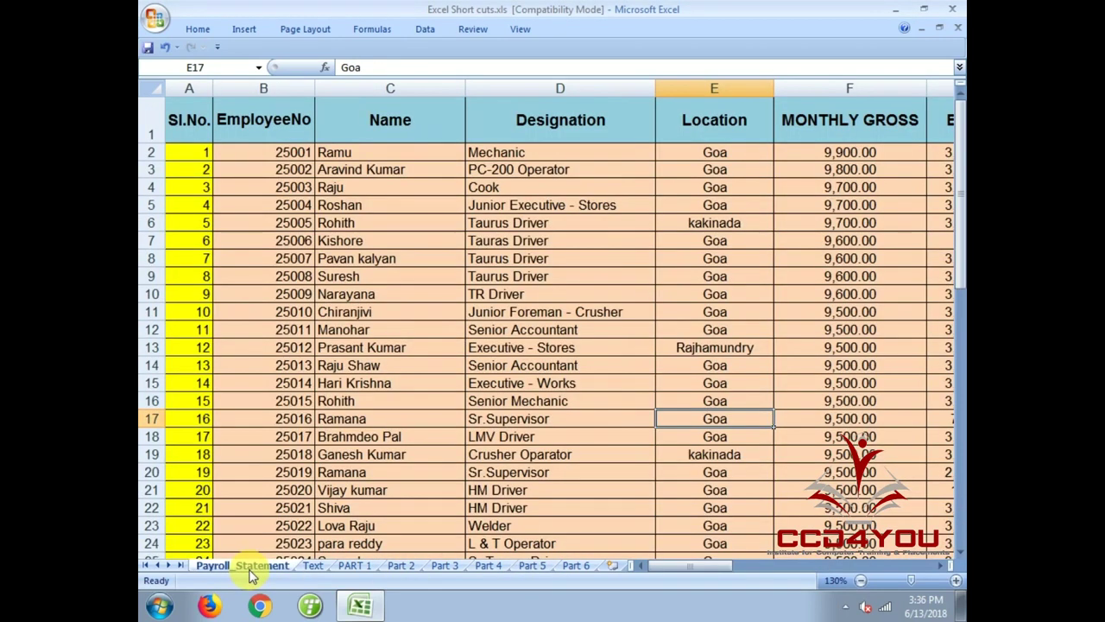
{"action": "key", "text": "ctrl+f"}
{"action": "type", "text": "kakinada"}
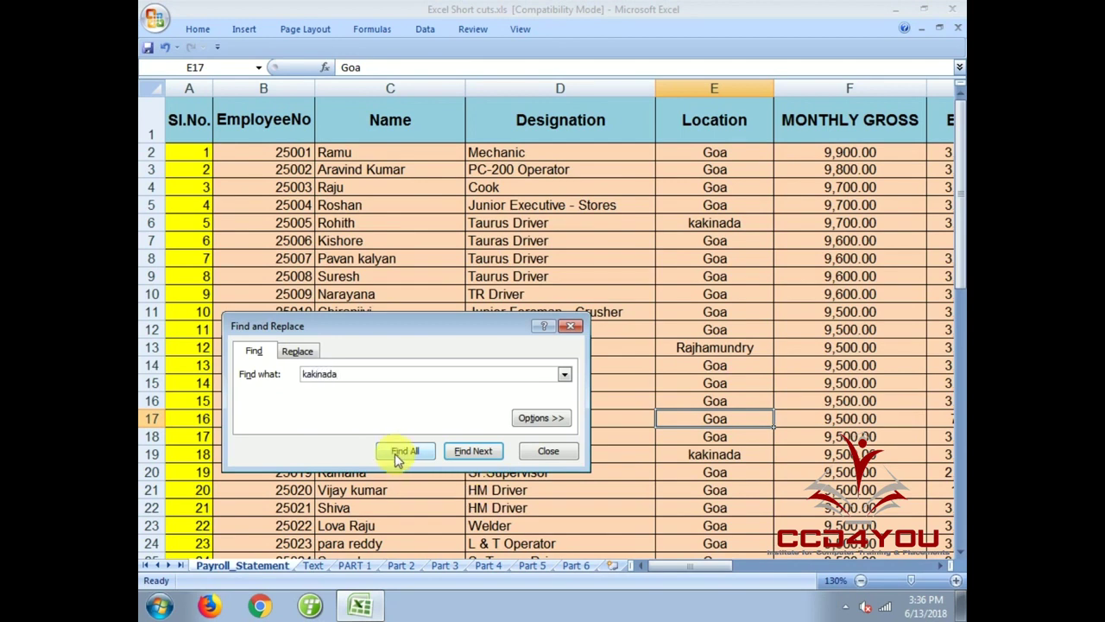
{"action": "left_click_drag", "start_coordinate": [431, 333], "coordinate": [616, 220]}
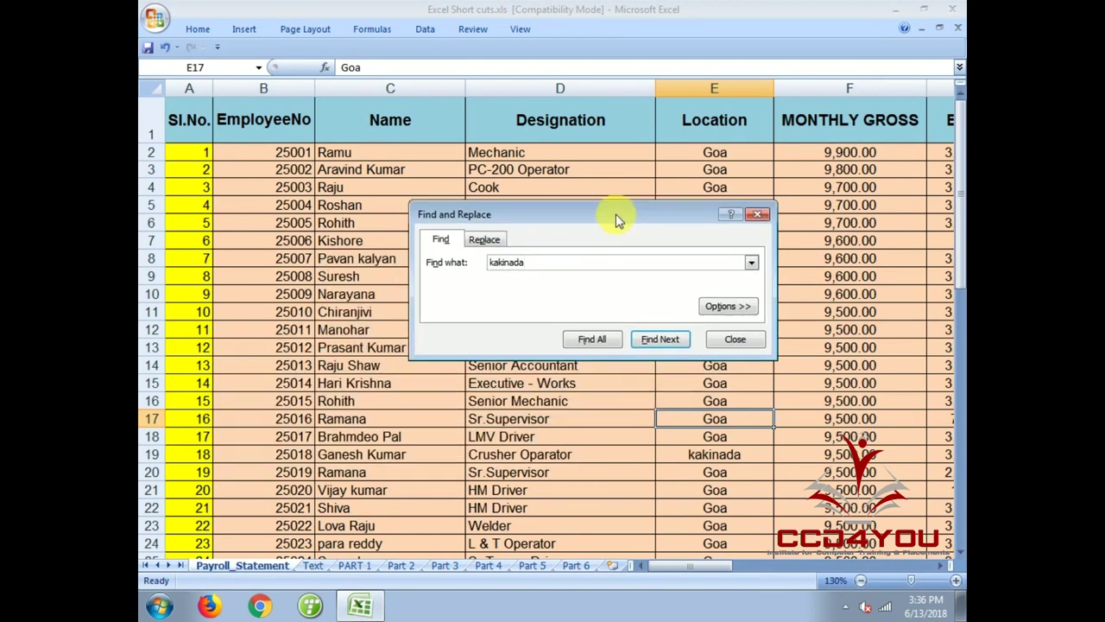
{"action": "key", "text": "Return"}
{"action": "key", "text": "Return"}
{"action": "mouse_move", "coordinate": [616, 215]}
{"action": "left_mouse_down"}
{"action": "mouse_move", "coordinate": [617, 328]}
{"action": "mouse_move", "coordinate": [638, 282]}
{"action": "left_mouse_up"}
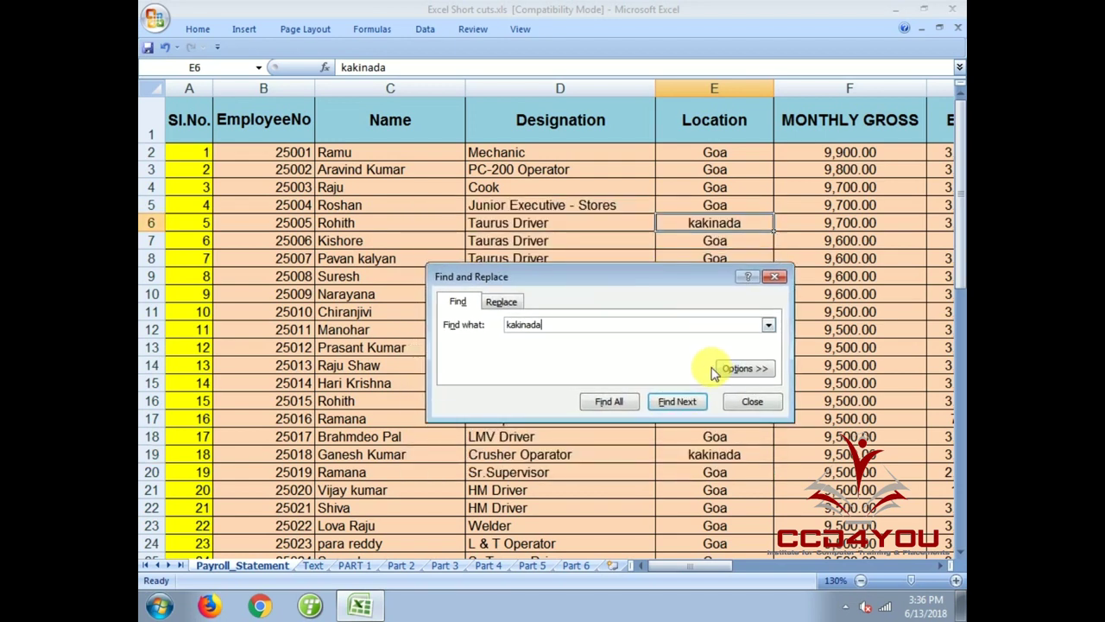
{"action": "key", "text": "alt+i"}
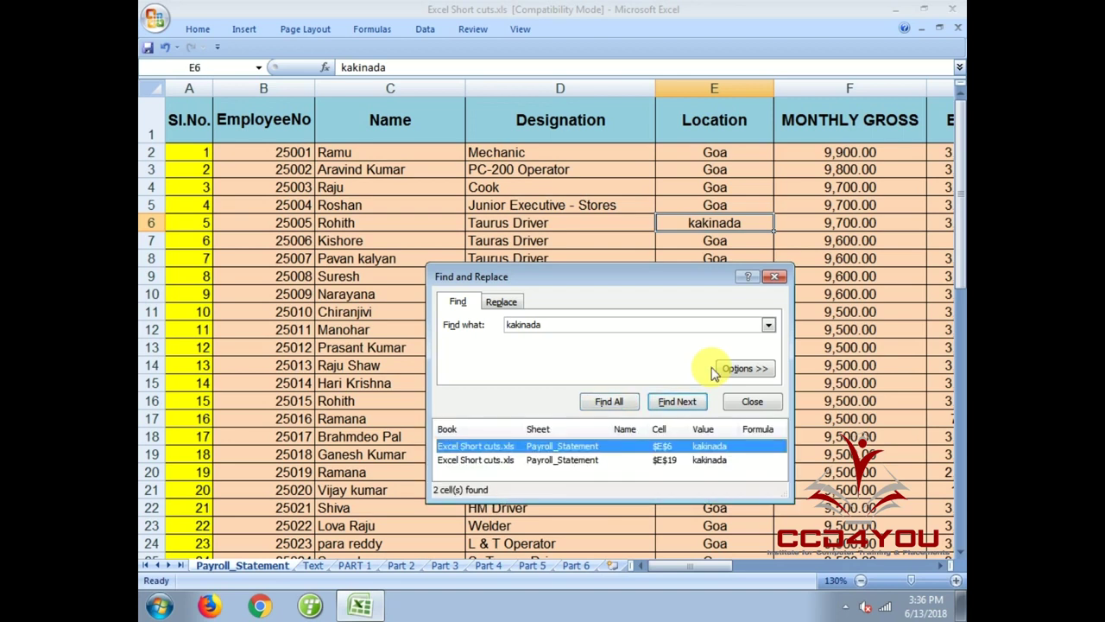
{"action": "key", "text": "Return"}
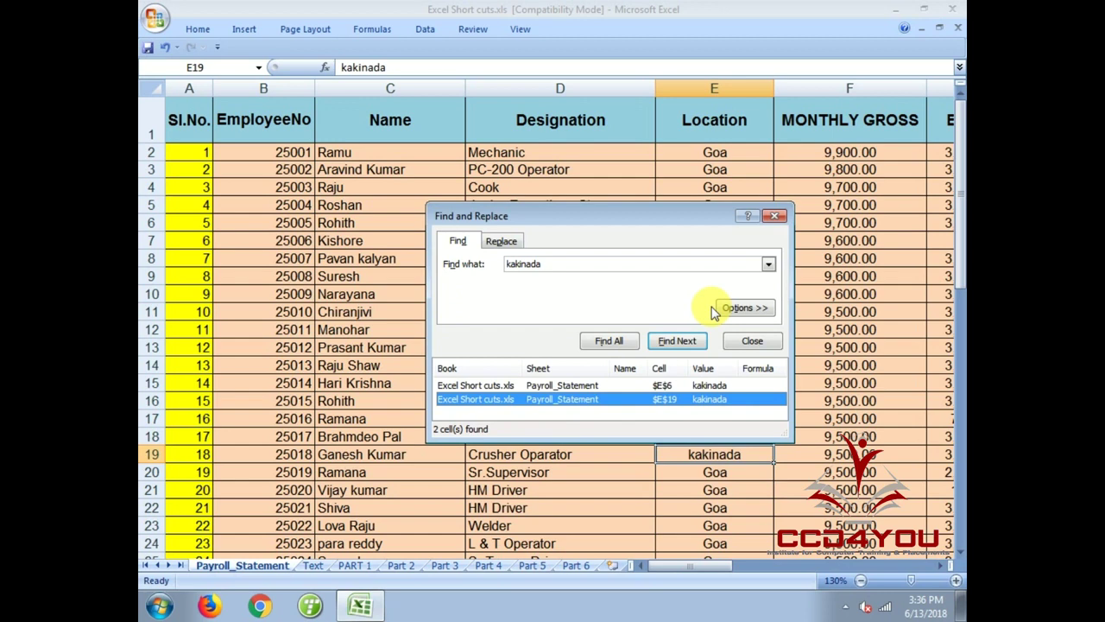
{"action": "key", "text": "Return"}
{"action": "key", "text": "Return"}
{"action": "key", "text": "Return"}
{"action": "key", "text": "Return"}
{"action": "key", "text": "Return"}
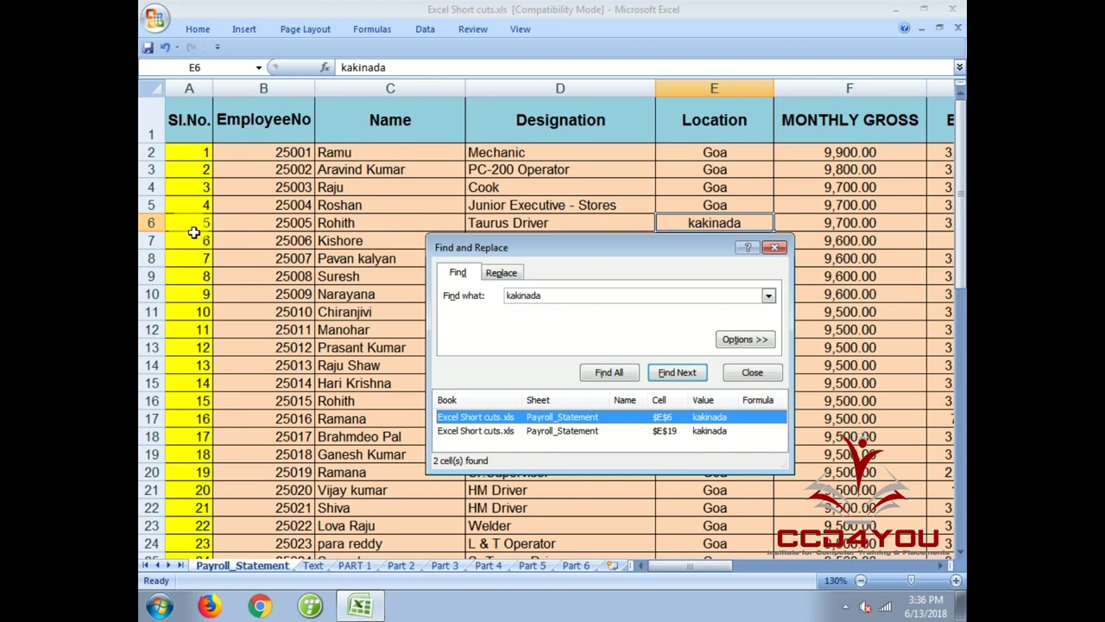
{"action": "key", "text": "Return"}
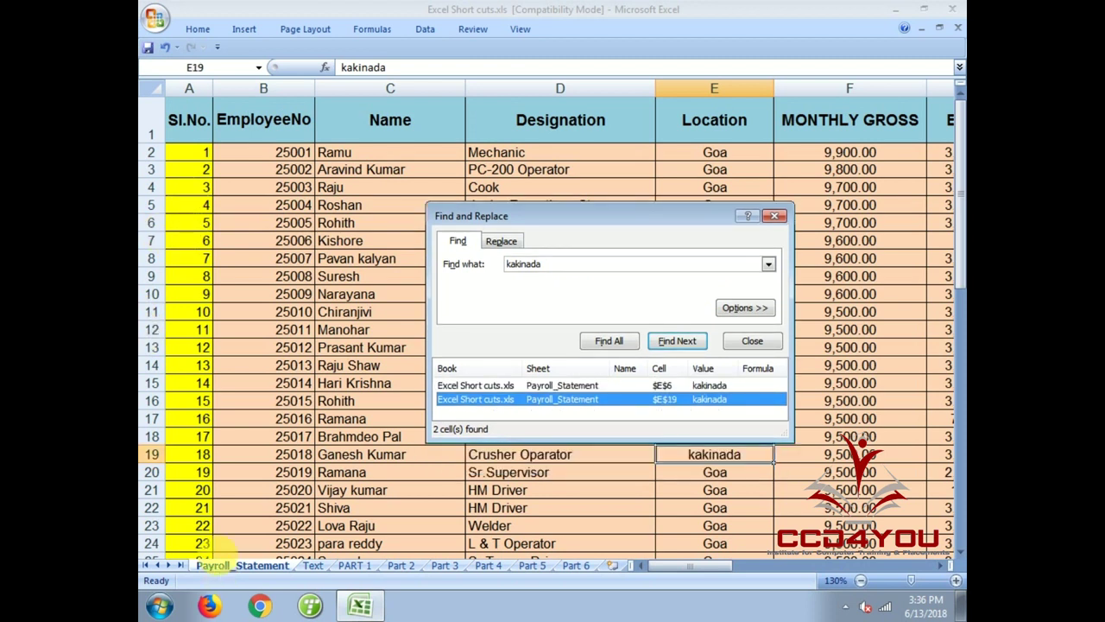
{"action": "left_click", "coordinate": [760, 345]}
{"action": "left_click", "coordinate": [600, 380]}
{"action": "key", "text": "ctrl+f"}
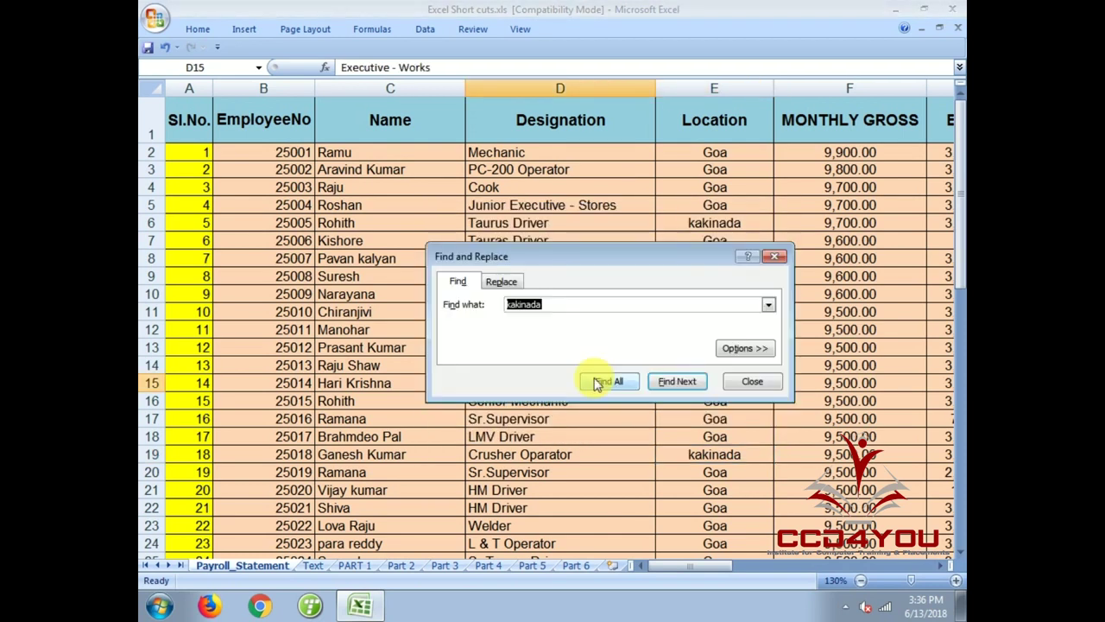
{"action": "left_click", "coordinate": [597, 383]}
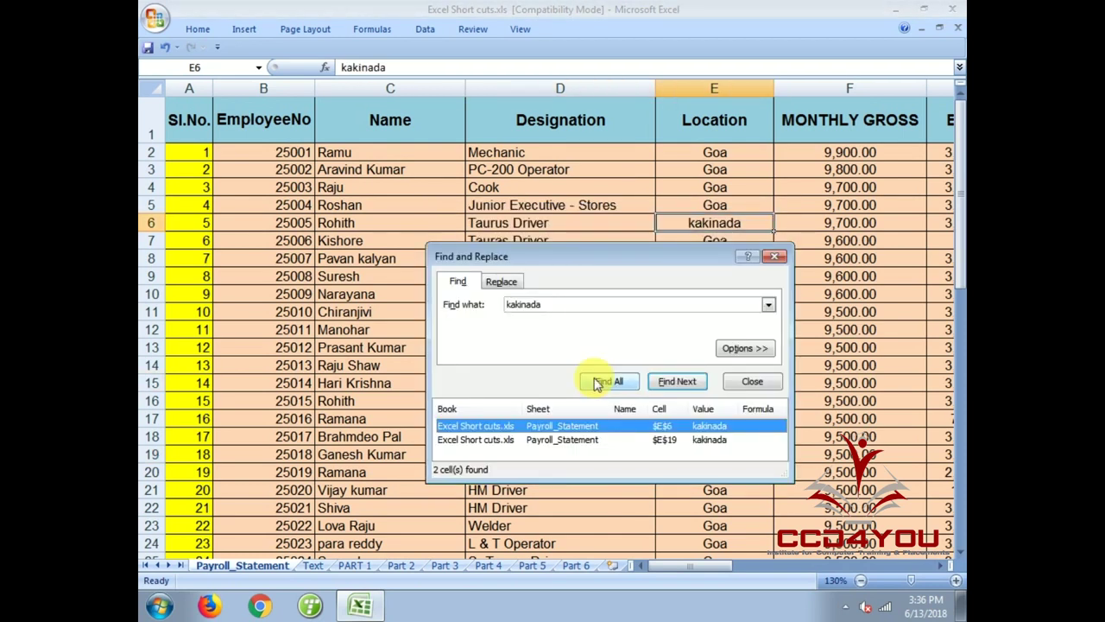
{"action": "left_click", "coordinate": [752, 381]}
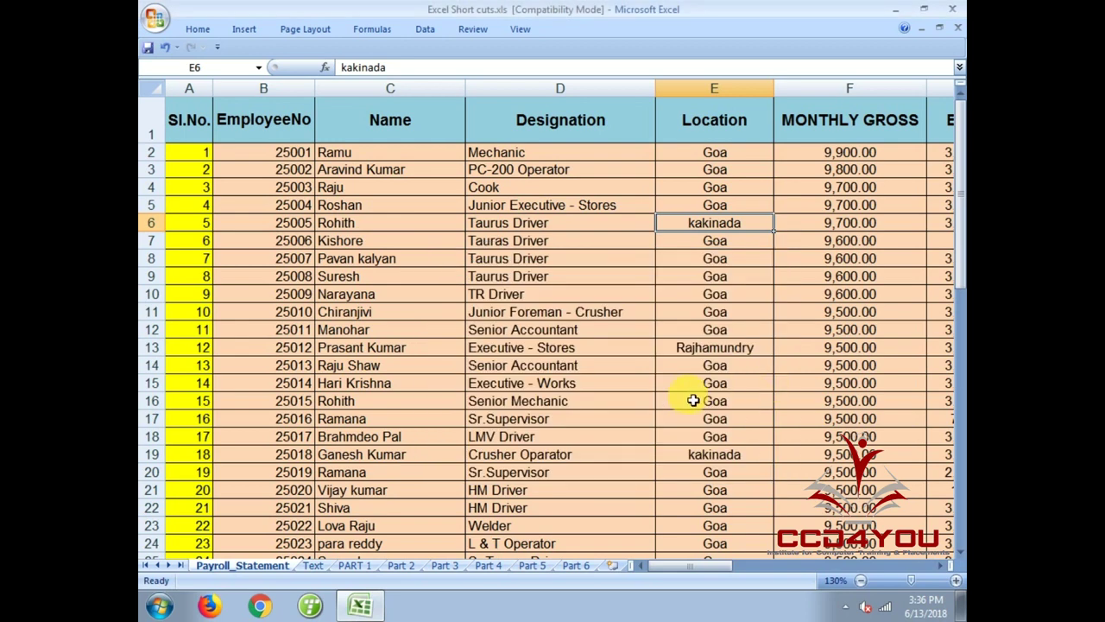
{"action": "left_click", "coordinate": [695, 386]}
- Review the Part 5 shortcut list, then bring up the Text sheet with its formatted Name cells
{"action": "left_click", "coordinate": [539, 568]}
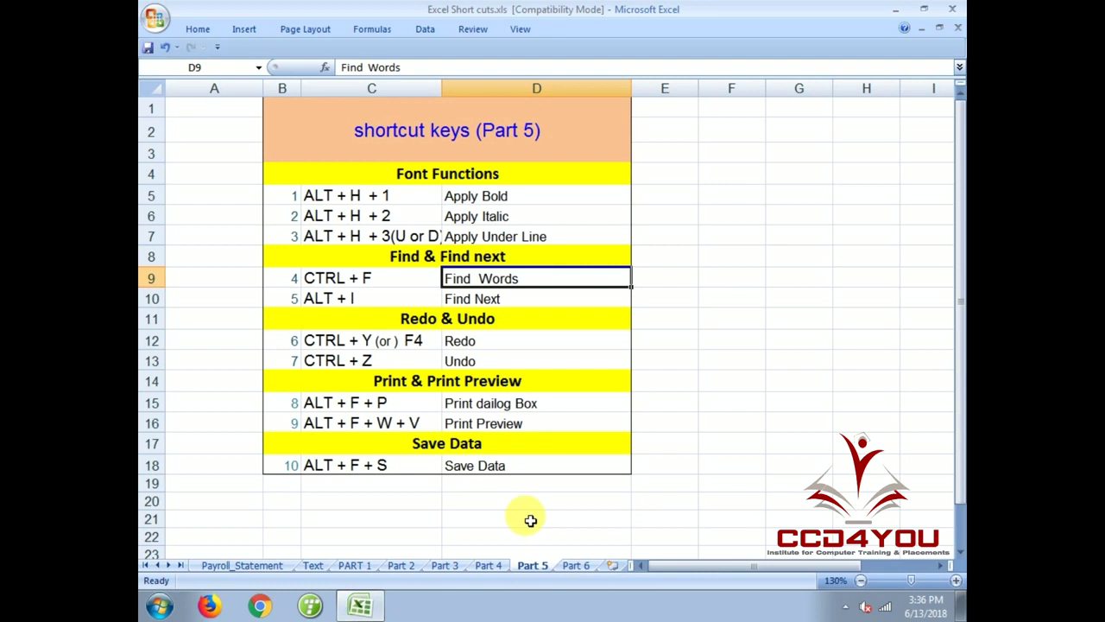
{"action": "left_click", "coordinate": [319, 567]}
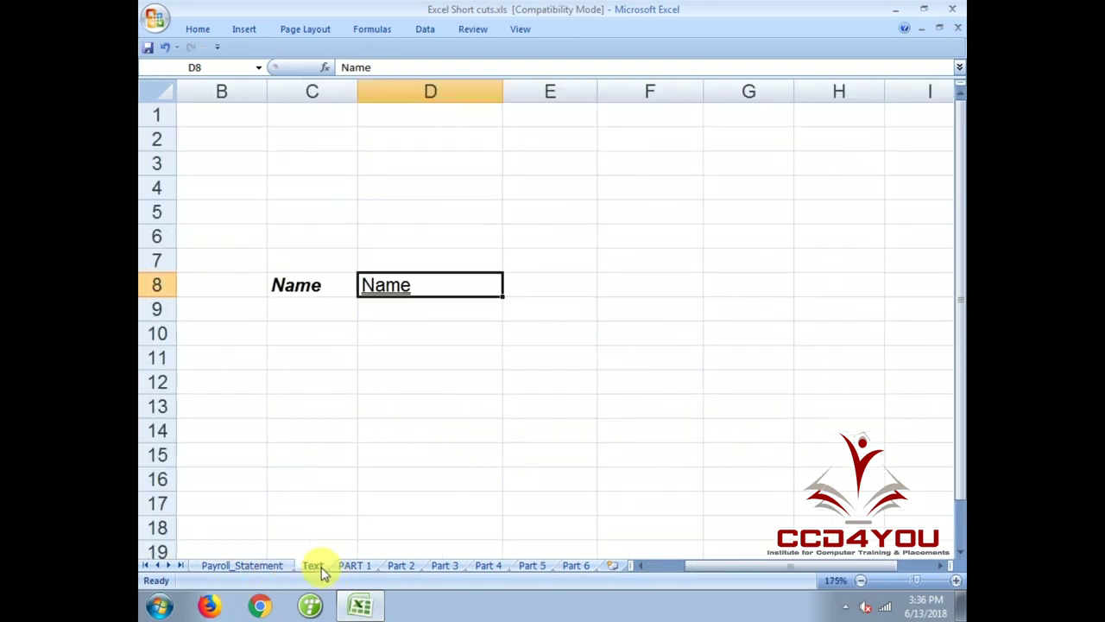
- Undo the last formatting change with Ctrl+Z and enter Designation in D8
{"action": "left_click", "coordinate": [342, 315]}
{"action": "key", "text": "ctrl+z"}
{"action": "type", "text": "Designation"}
{"action": "key", "text": "Return"}
{"action": "key", "text": "Up"}
{"action": "key", "text": "Right"}
{"action": "key", "text": "Left"}
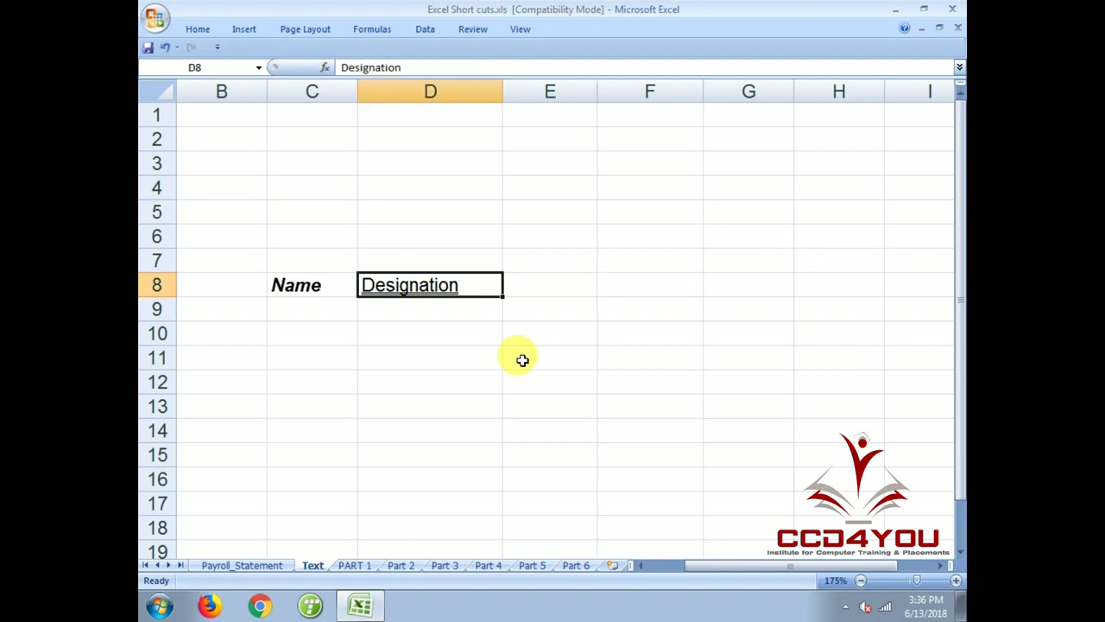
- Turn off underline on Designation via the Alt+H+3 choices and move to E8
{"action": "key", "text": "ctrl+F1"}
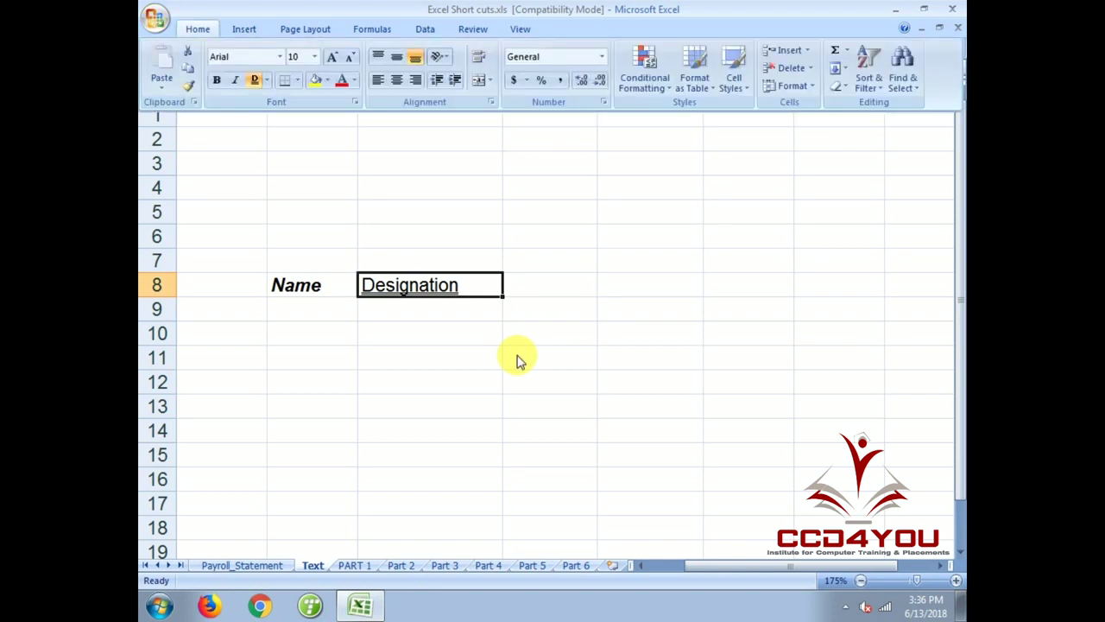
{"action": "key", "text": "alt+h"}
{"action": "key", "text": "3"}
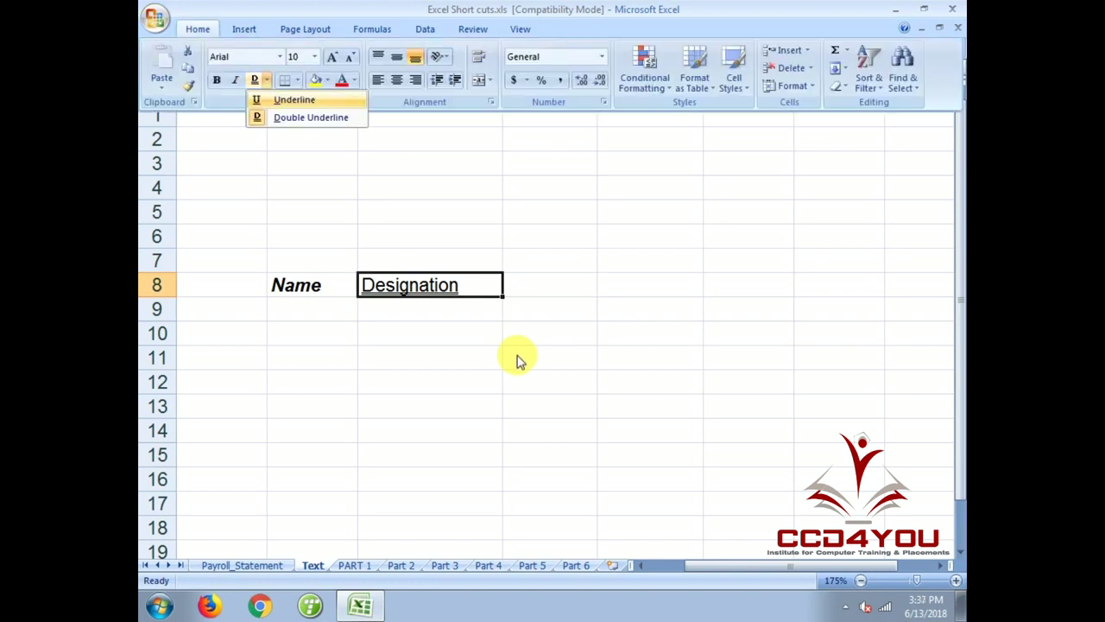
{"action": "key", "text": "Escape"}
{"action": "key", "text": "Up"}
{"action": "key", "text": "Down"}
{"action": "key", "text": "Right"}
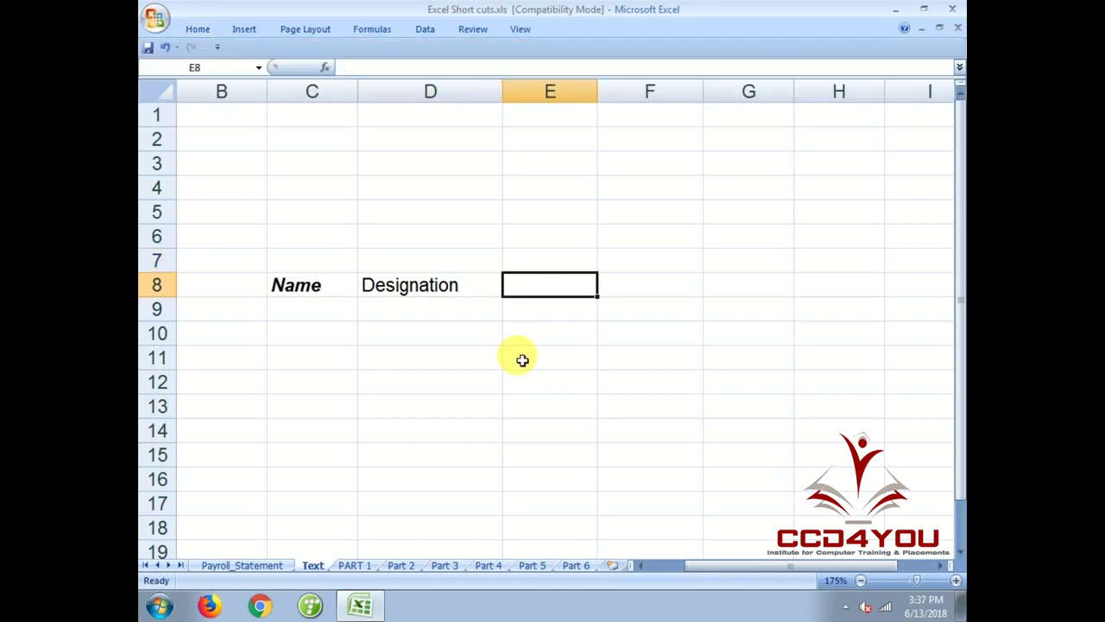
- Enter Salary in cell E8
{"action": "type", "text": "Salary"}
{"action": "key", "text": "Return"}
{"action": "key", "text": "Up"}
{"action": "key", "text": "Left"}
{"action": "key", "text": "Right"}
- Remove underline from Salary with Alt+H+3+U, then return to the Part 5 sheet
{"action": "key", "text": "alt+h"}
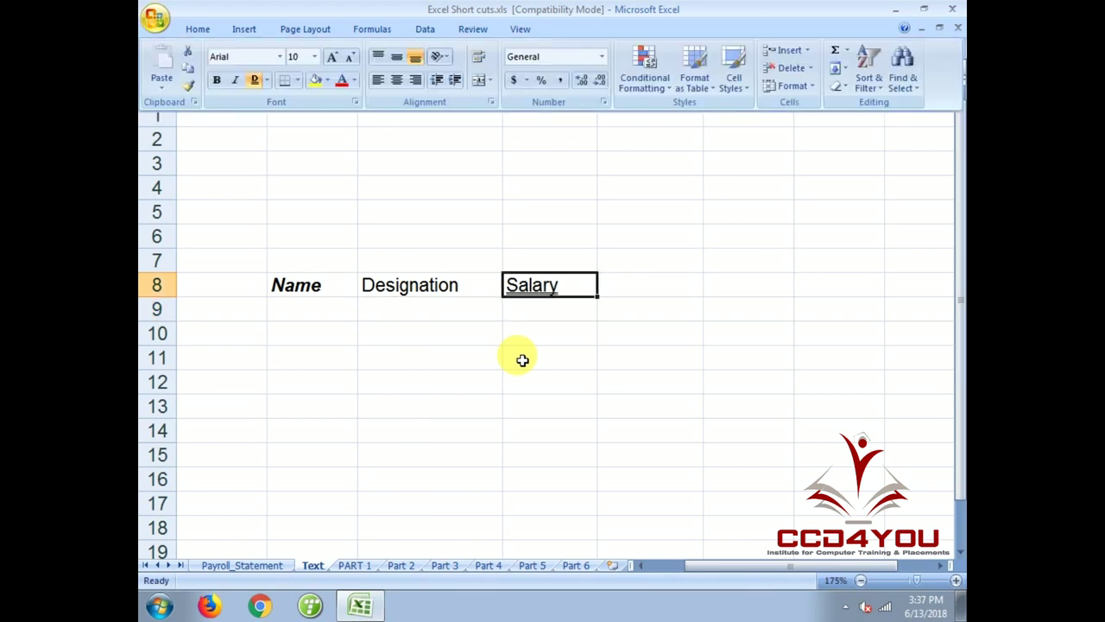
{"action": "key", "text": "3"}
{"action": "key", "text": "u"}
{"action": "key", "text": "Down"}
{"action": "key", "text": "Up"}
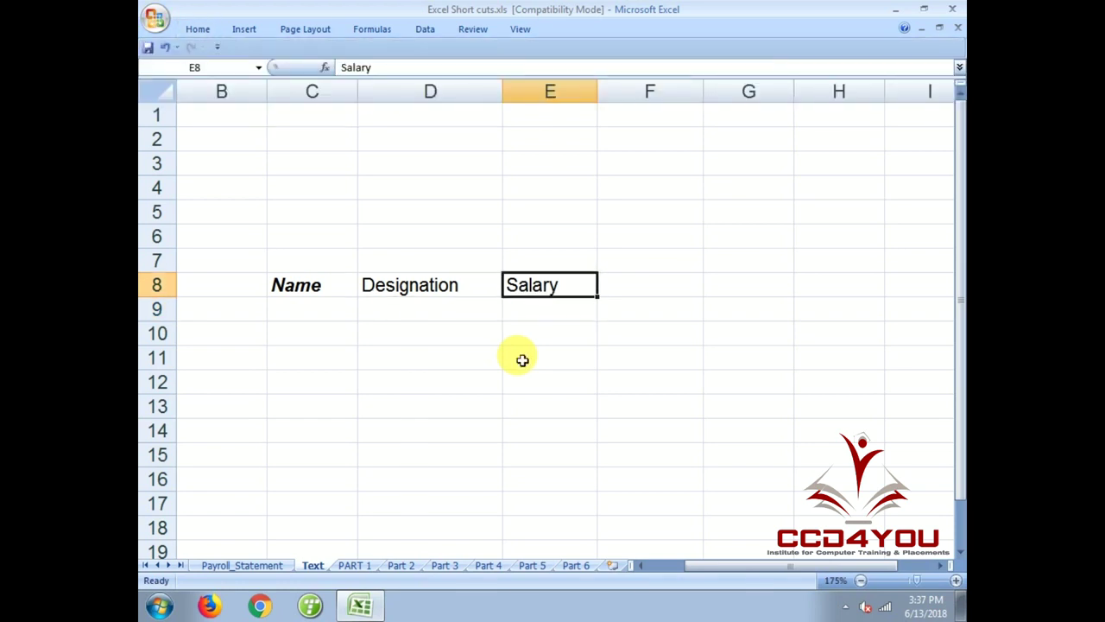
{"action": "key", "text": "Left"}
{"action": "key", "text": "Left"}
{"action": "key", "text": "Right"}
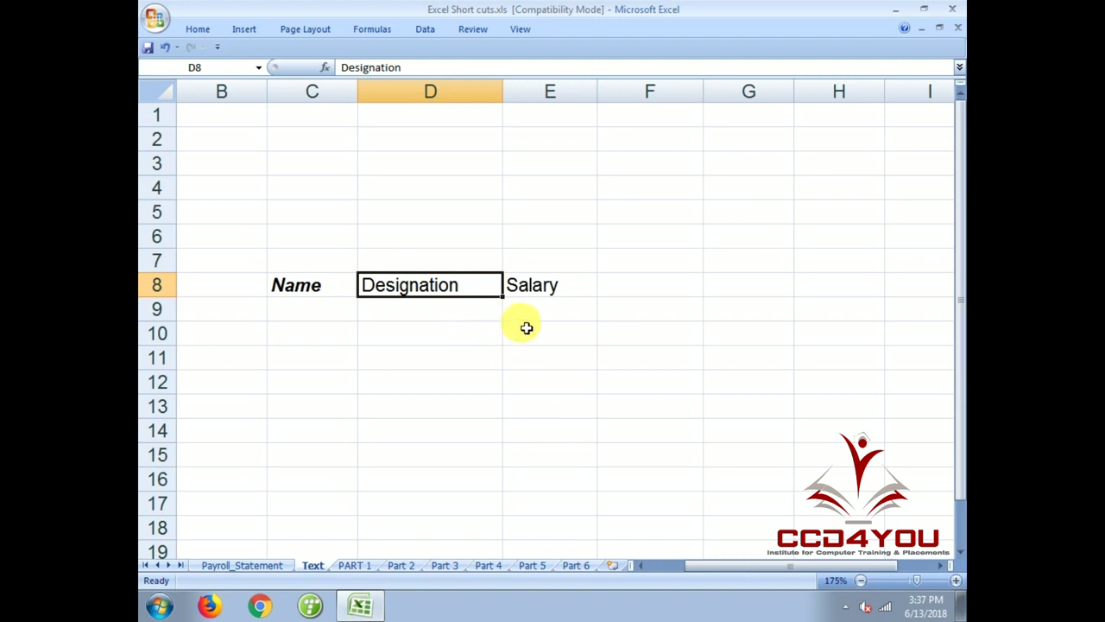
{"action": "left_click", "coordinate": [530, 566]}
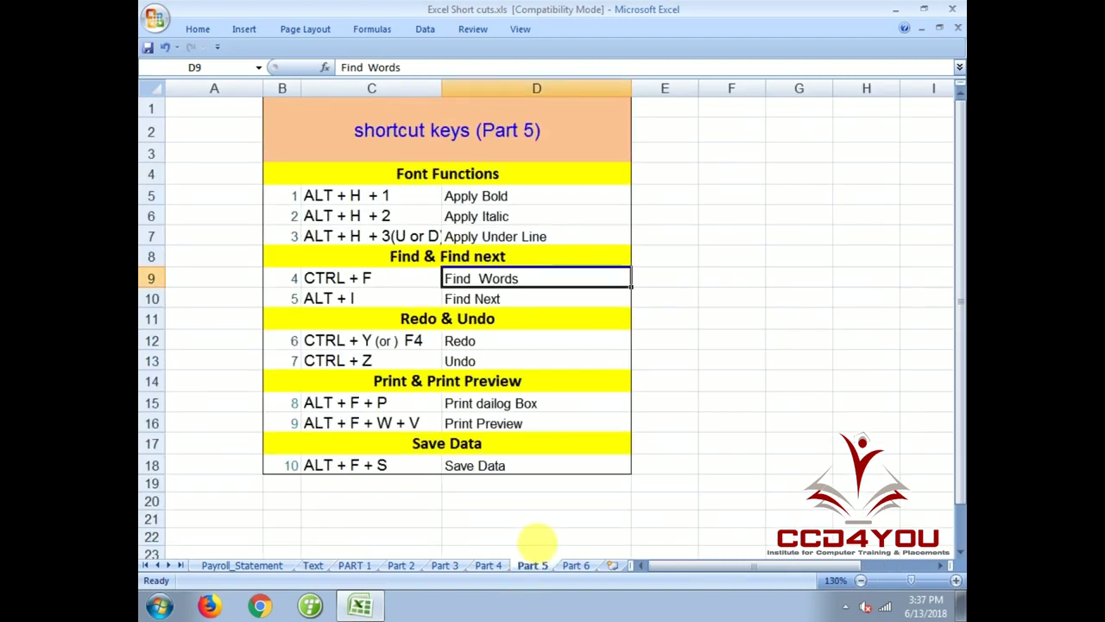
- Select the Undo entry in D13 on Part 5, then switch back to the Text sheet
{"action": "left_click", "coordinate": [483, 360]}
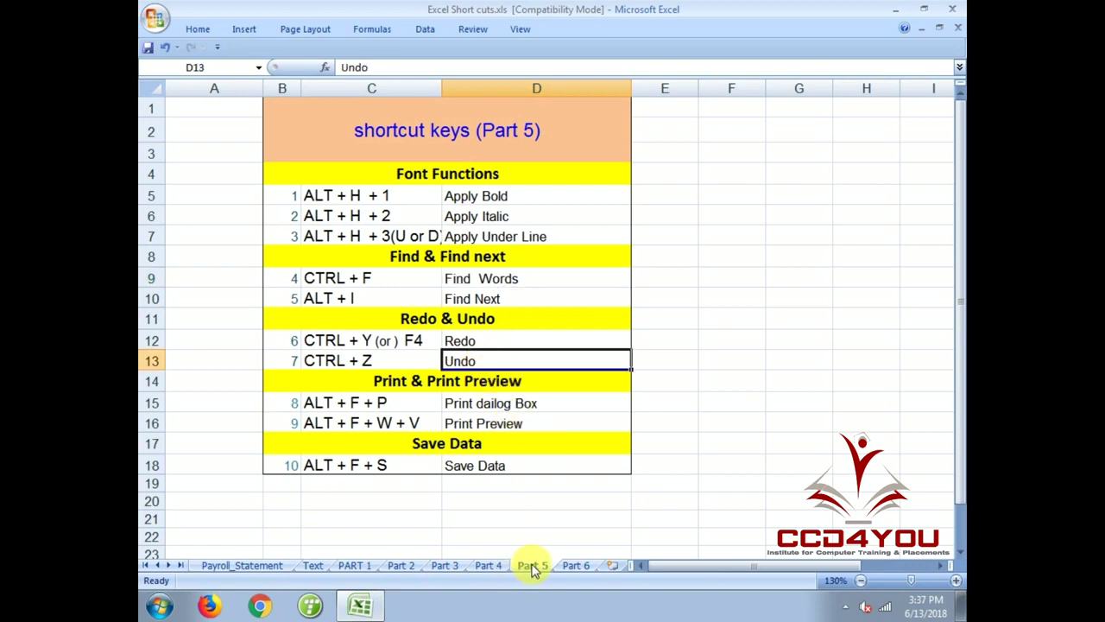
{"action": "left_click", "coordinate": [275, 567]}
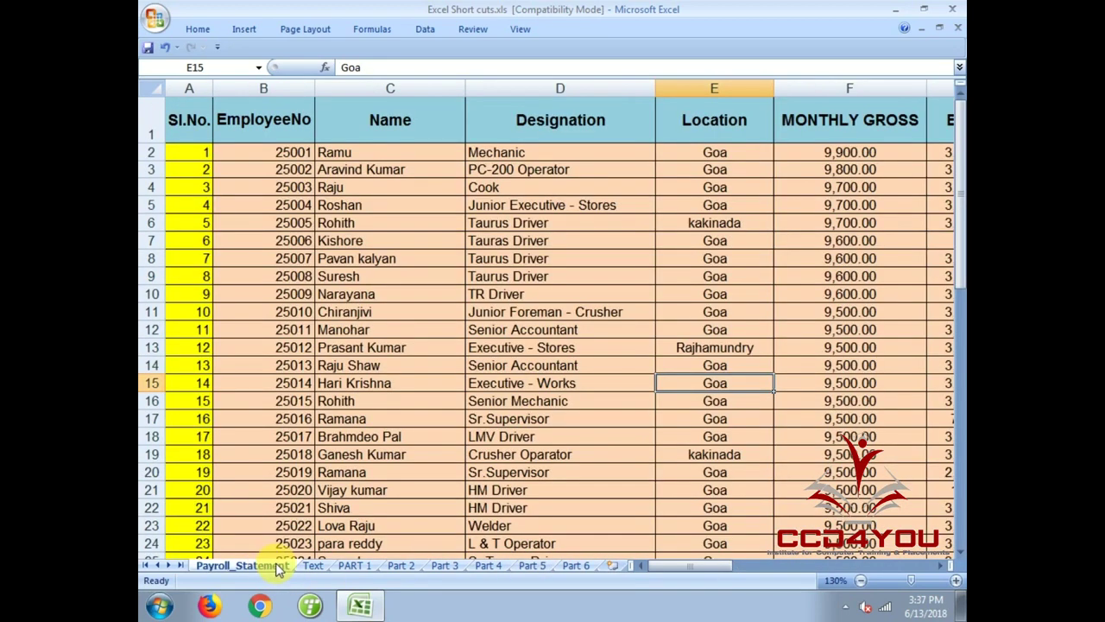
{"action": "left_click", "coordinate": [312, 568]}
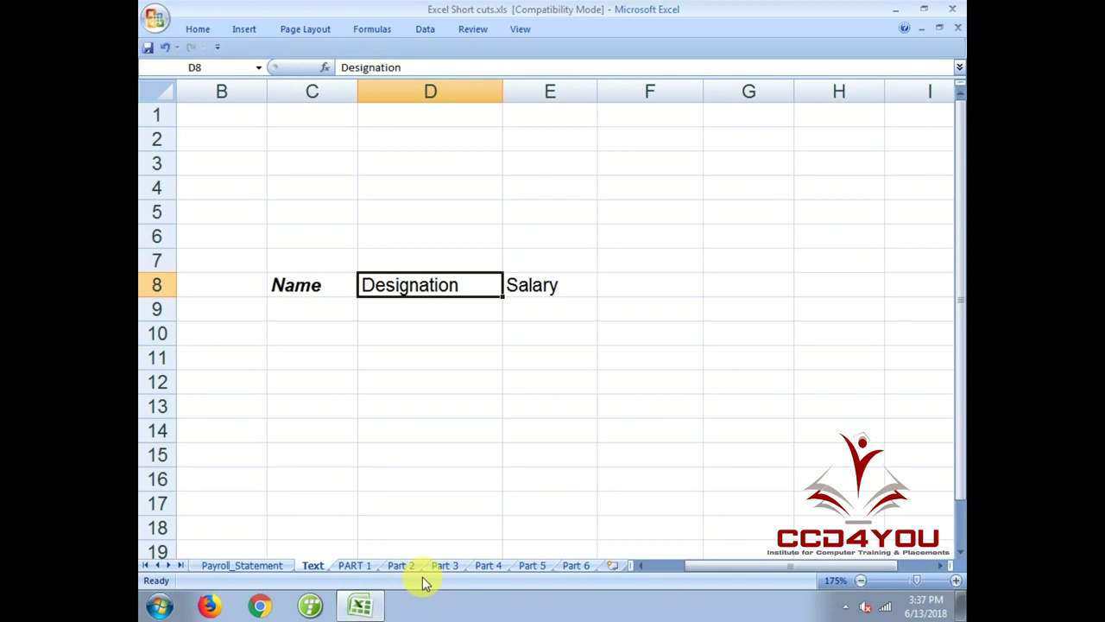
{"action": "left_click", "coordinate": [533, 568]}
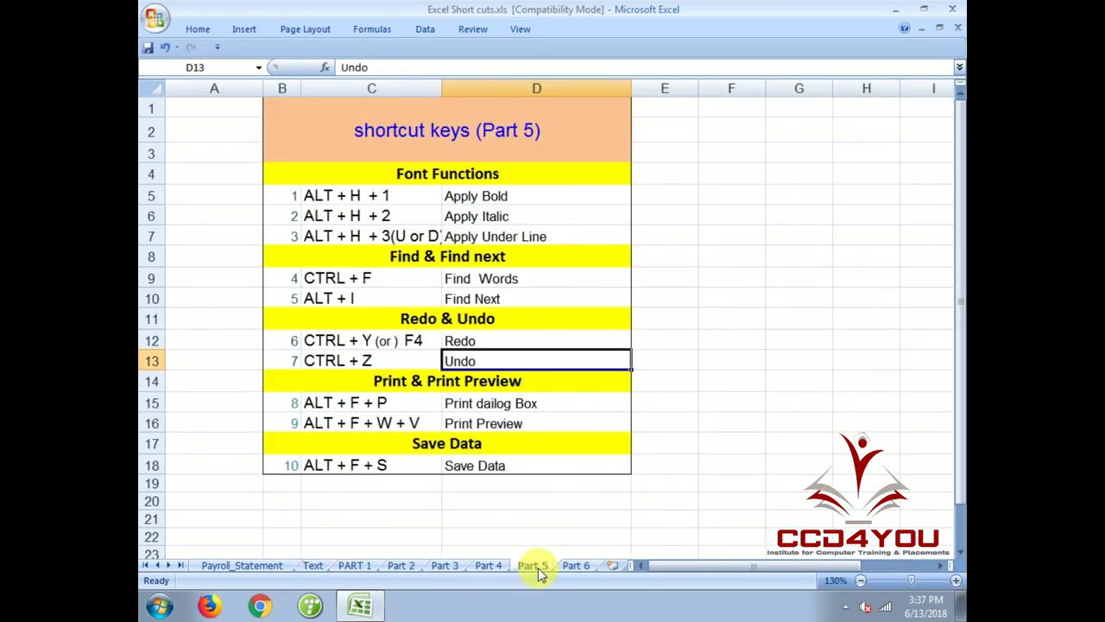
{"action": "left_click", "coordinate": [311, 566]}
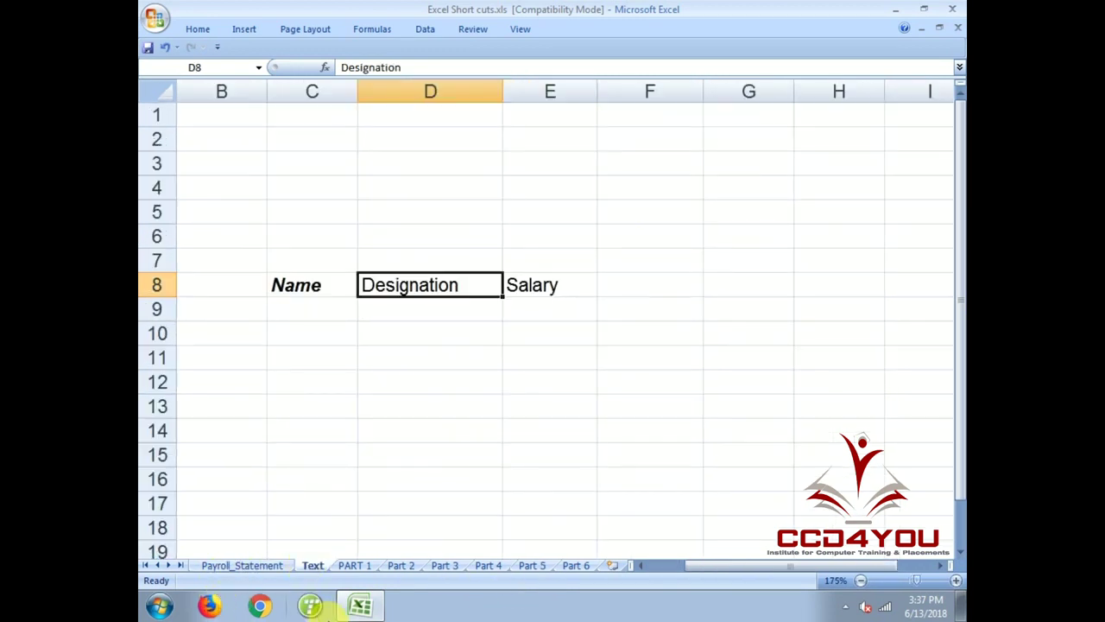
- Undo the Salary and Designation entries with Ctrl+Z so D8 reads Name, then show Part 5
{"action": "key", "text": "Right"}
{"action": "key", "text": "ctrl+z"}
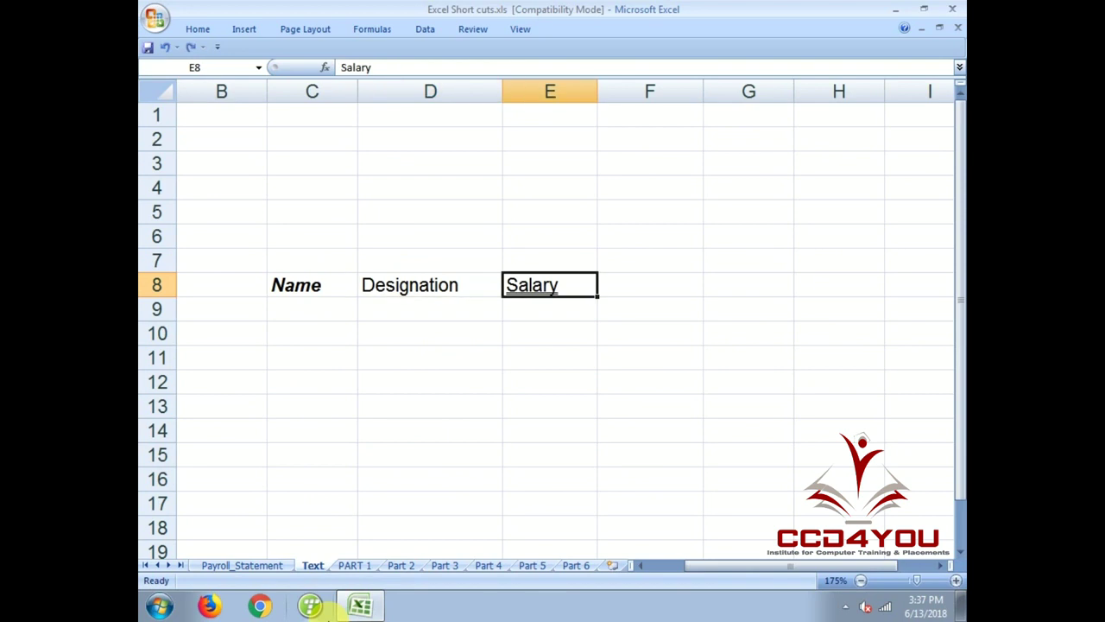
{"action": "key", "text": "ctrl+z"}
{"action": "key", "text": "Left"}
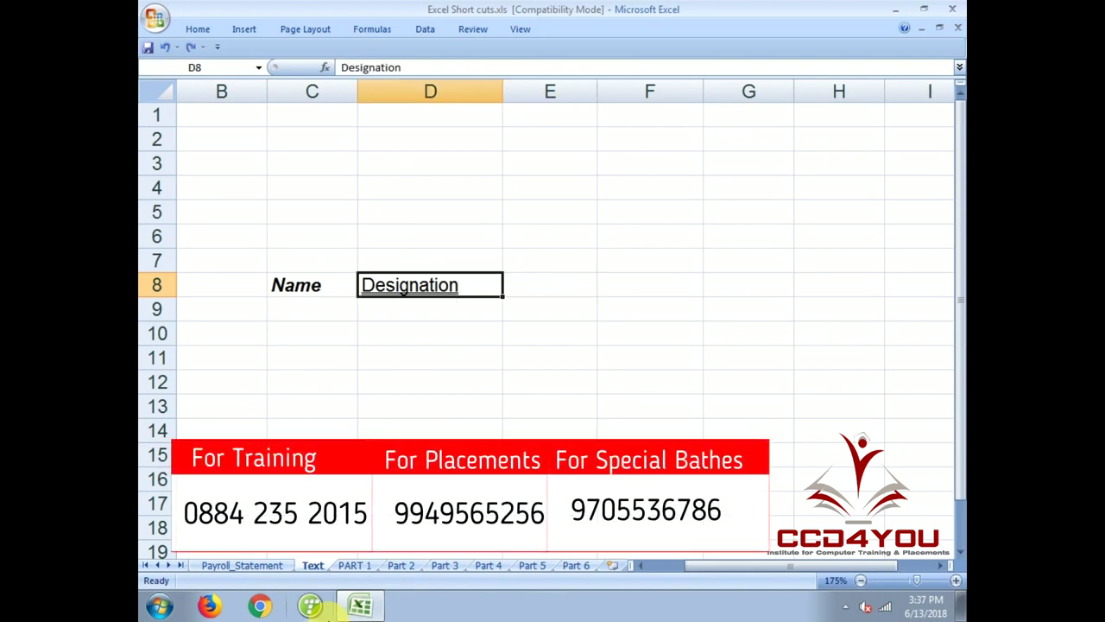
{"action": "key", "text": "ctrl+z"}
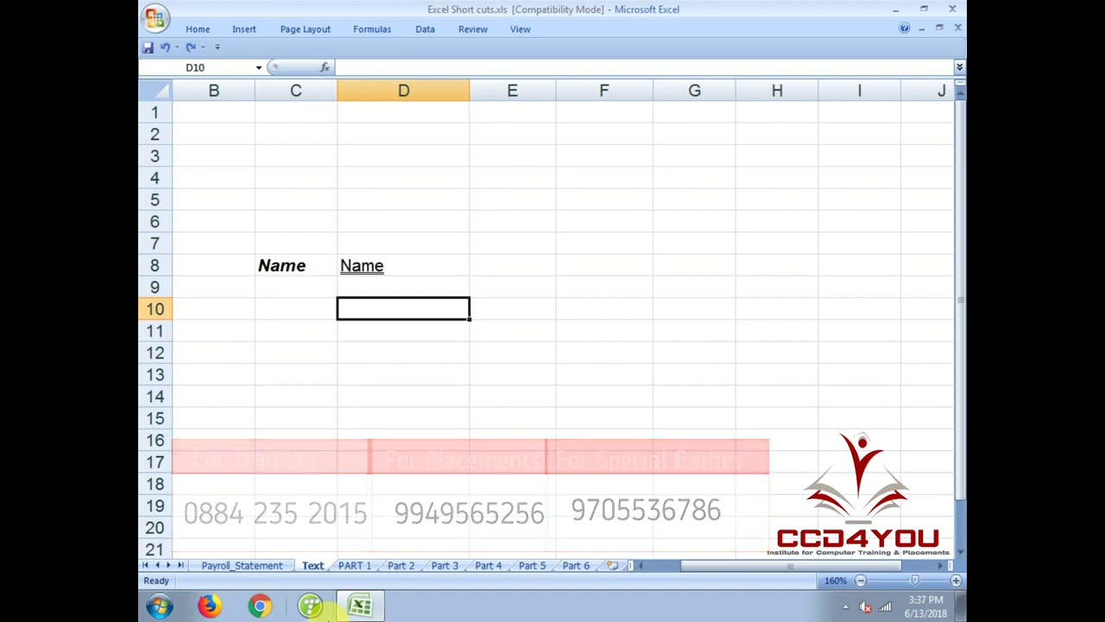
{"action": "left_click", "coordinate": [462, 483]}
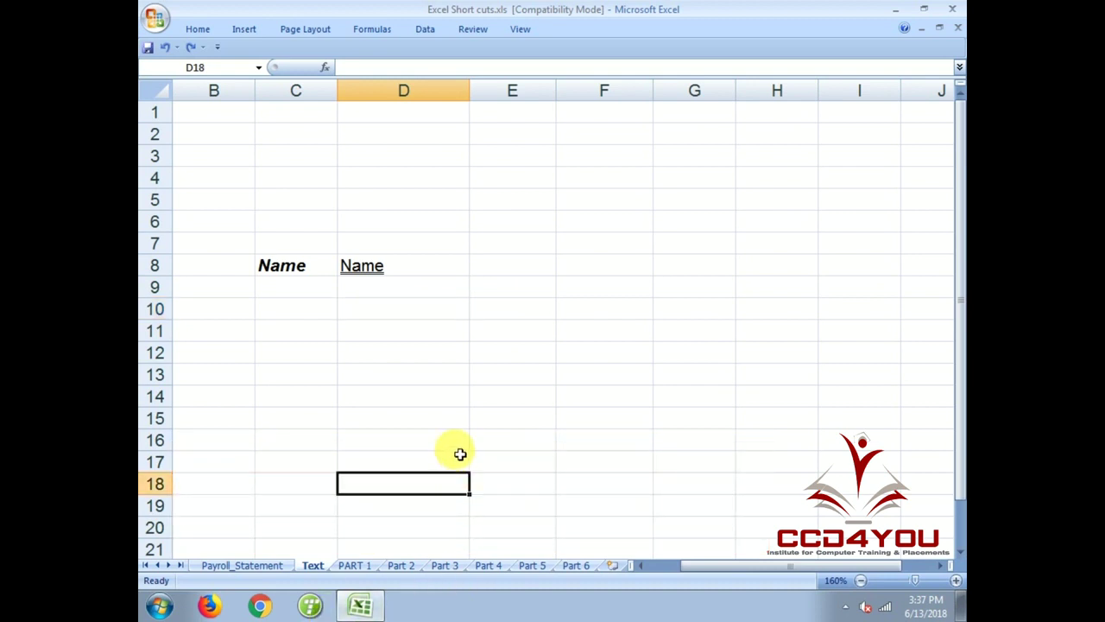
{"action": "left_click", "coordinate": [532, 564]}
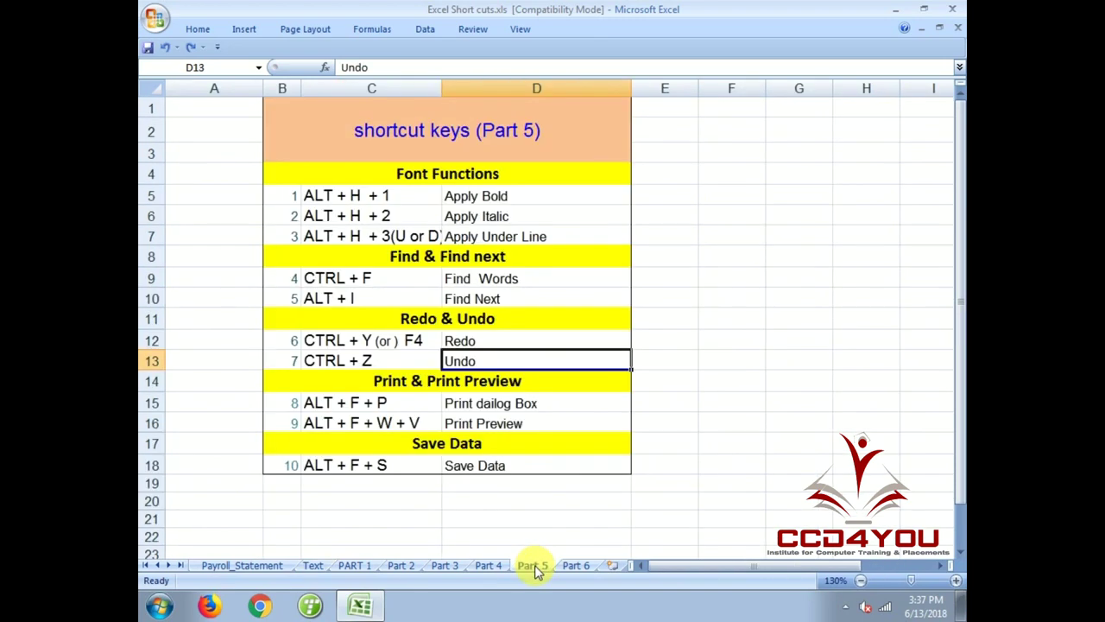
- Type Salary in E8, undo it, redo it with Ctrl+Y, and return to Part 5
{"action": "left_click", "coordinate": [389, 346]}
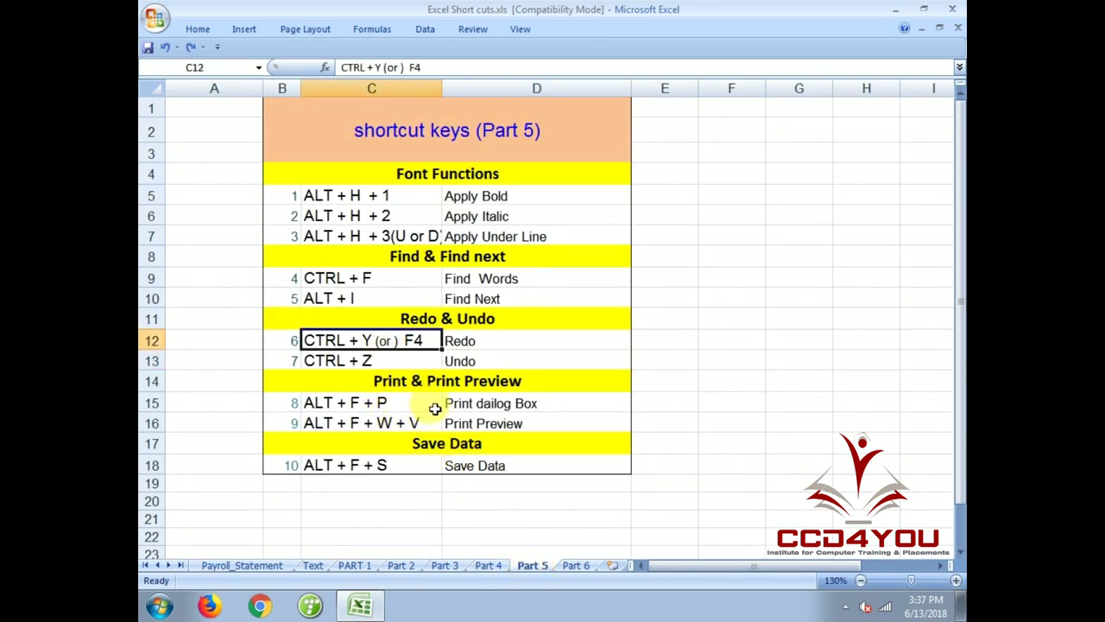
{"action": "left_click", "coordinate": [314, 570]}
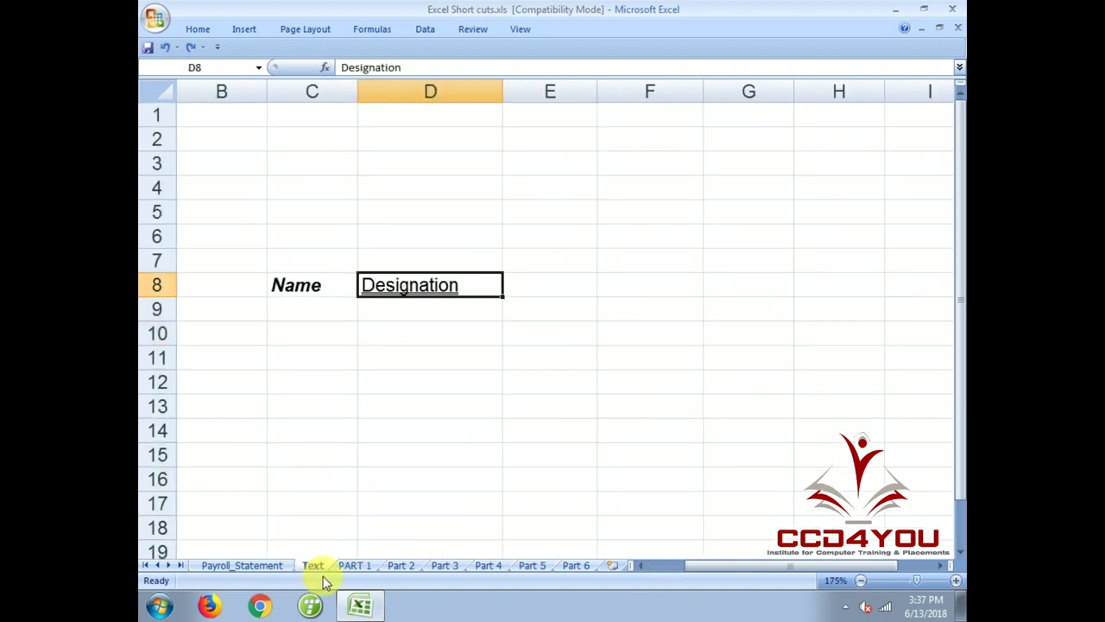
{"action": "key", "text": "Tab"}
{"action": "type", "text": "Salary"}
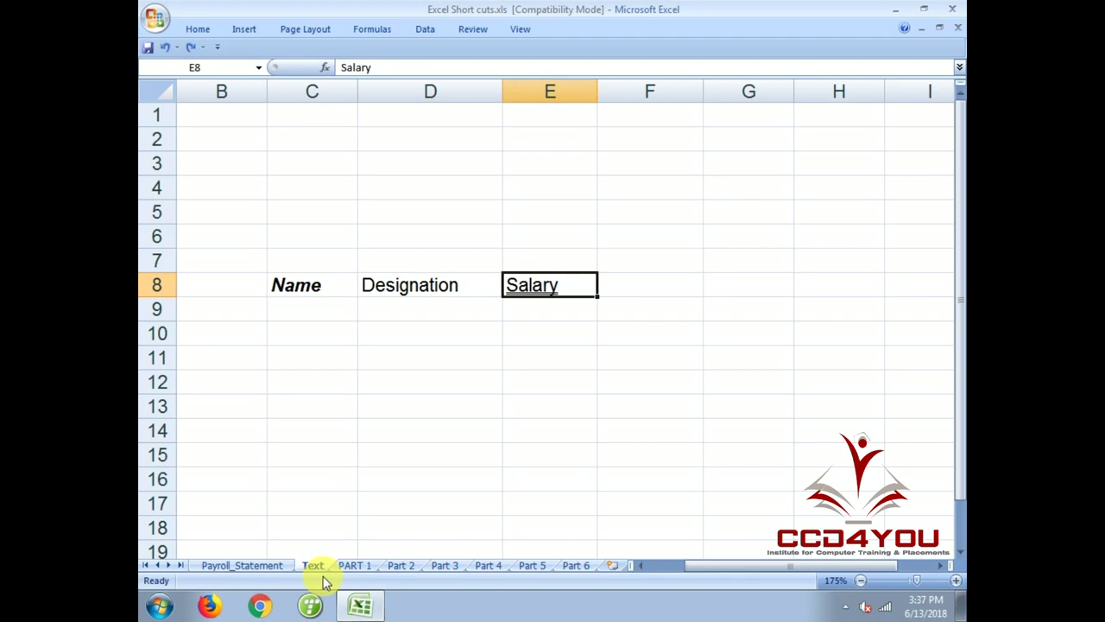
{"action": "key", "text": "Escape"}
{"action": "key", "text": "Left"}
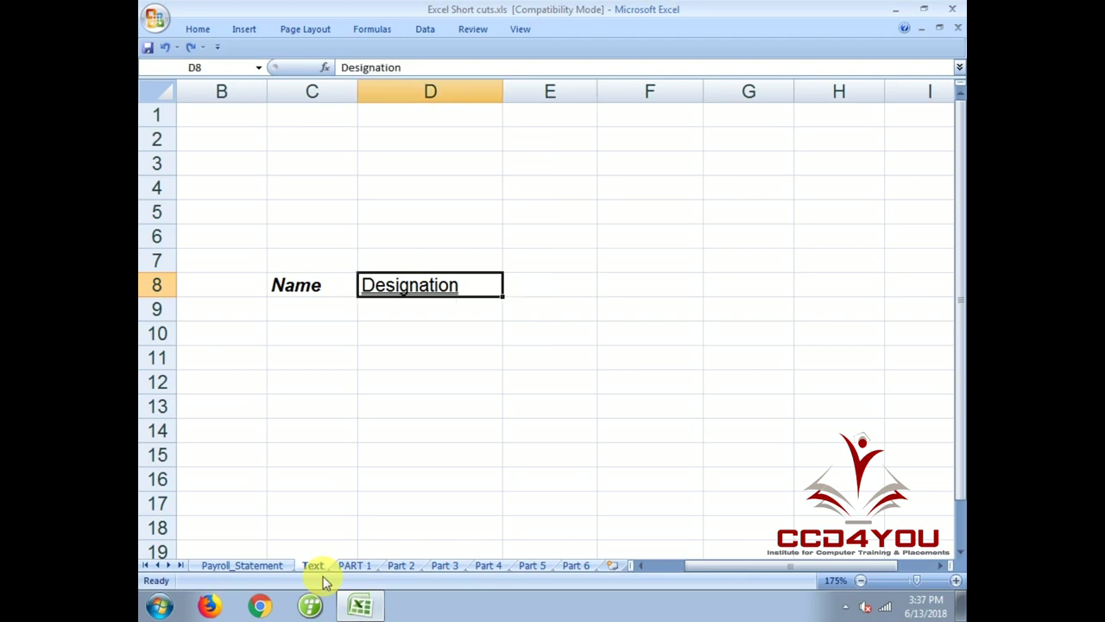
{"action": "key", "text": "ctrl+y"}
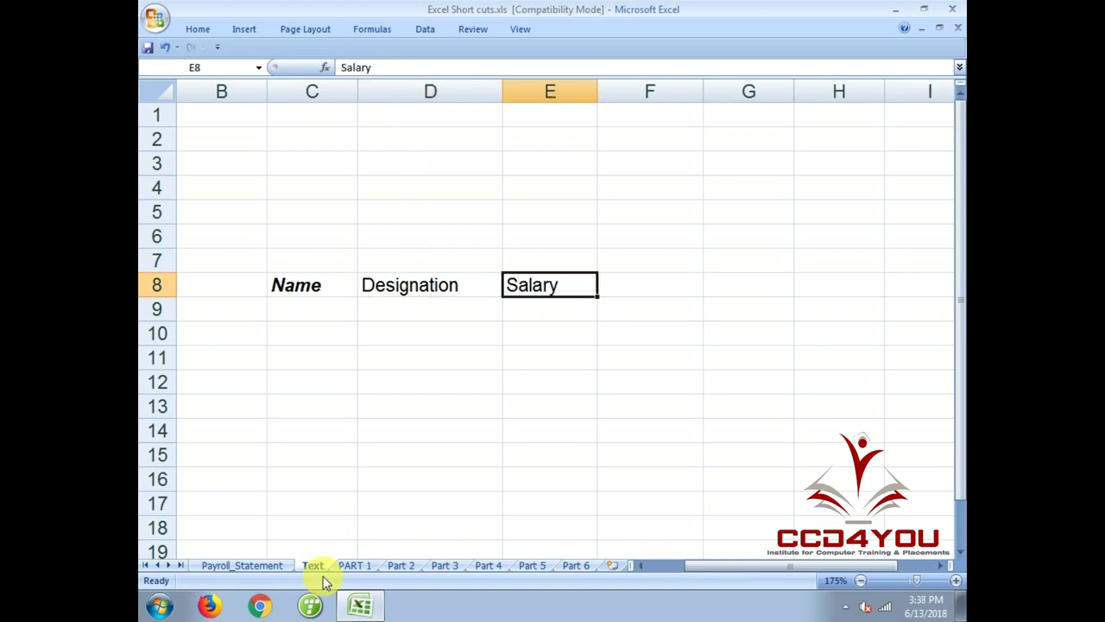
{"action": "left_click", "coordinate": [533, 566]}
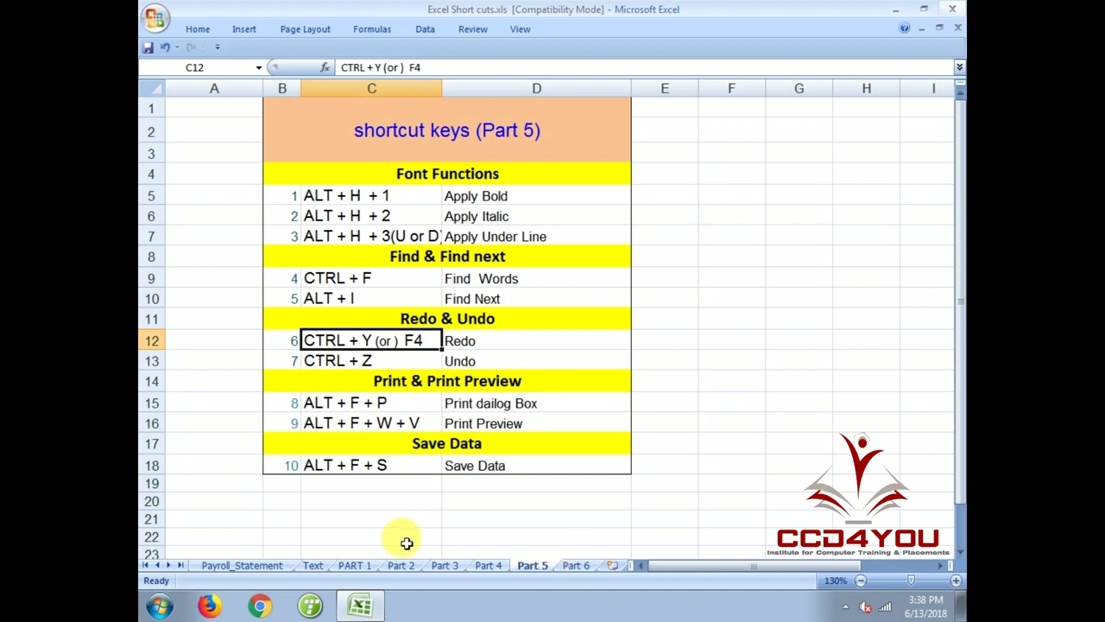
{"action": "left_click", "coordinate": [379, 403]}
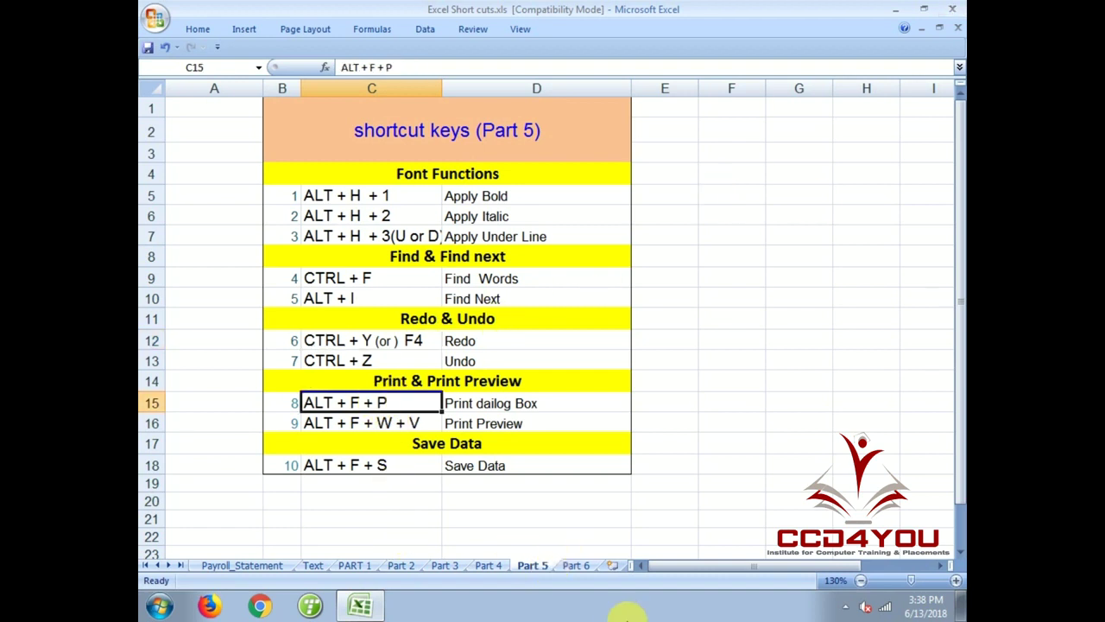
{"action": "key", "text": "alt+f"}
{"action": "key", "text": "p"}
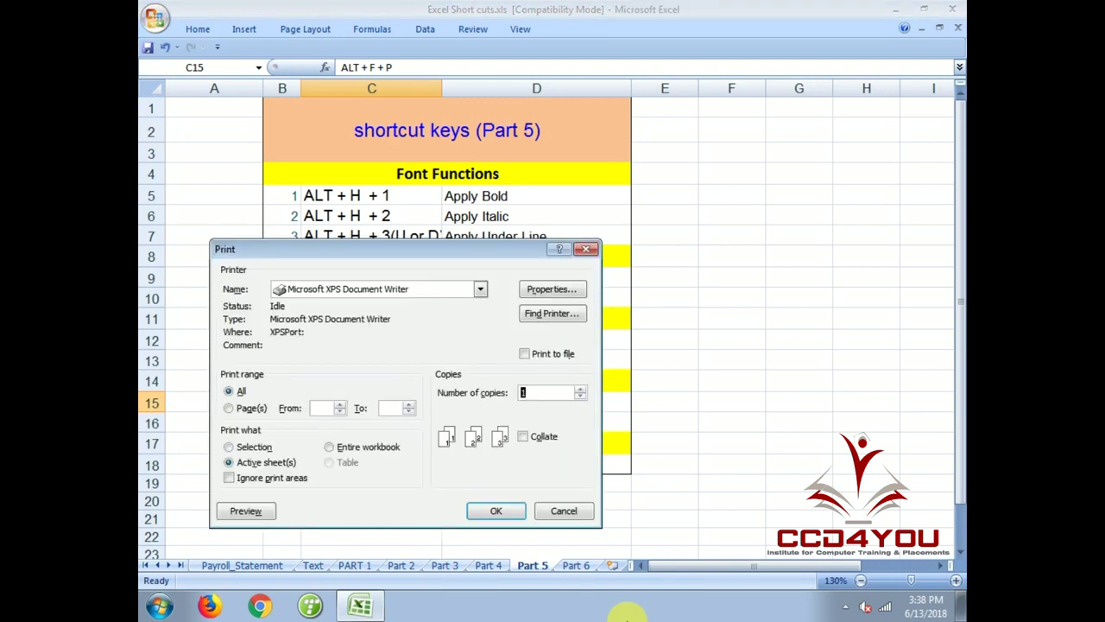
{"action": "left_click_drag", "start_coordinate": [454, 255], "coordinate": [533, 195]}
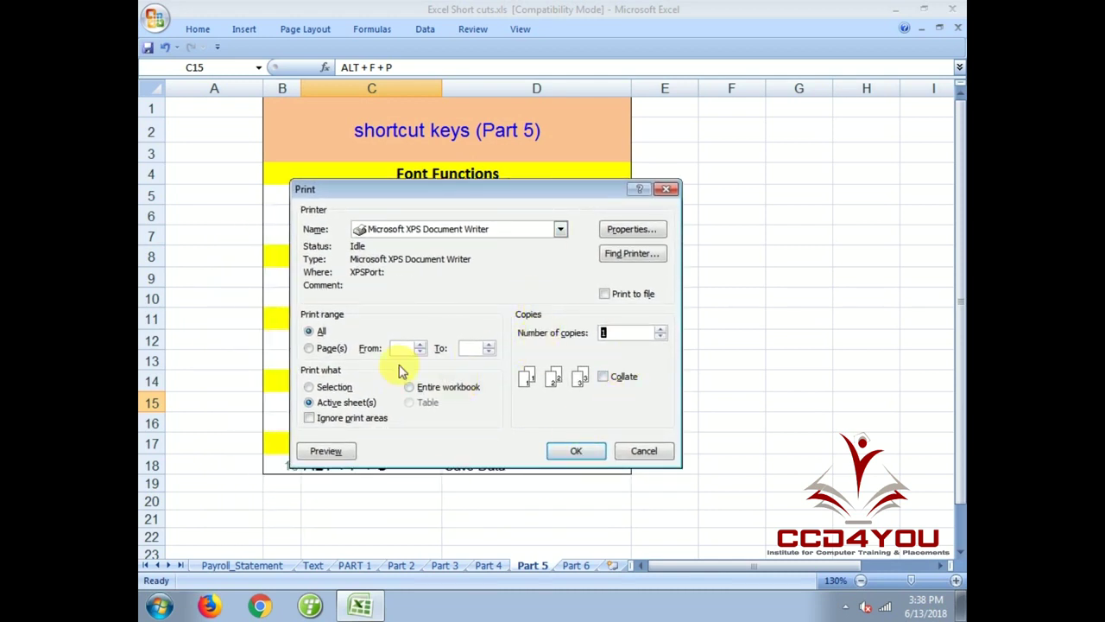
{"action": "left_click", "coordinate": [667, 190]}
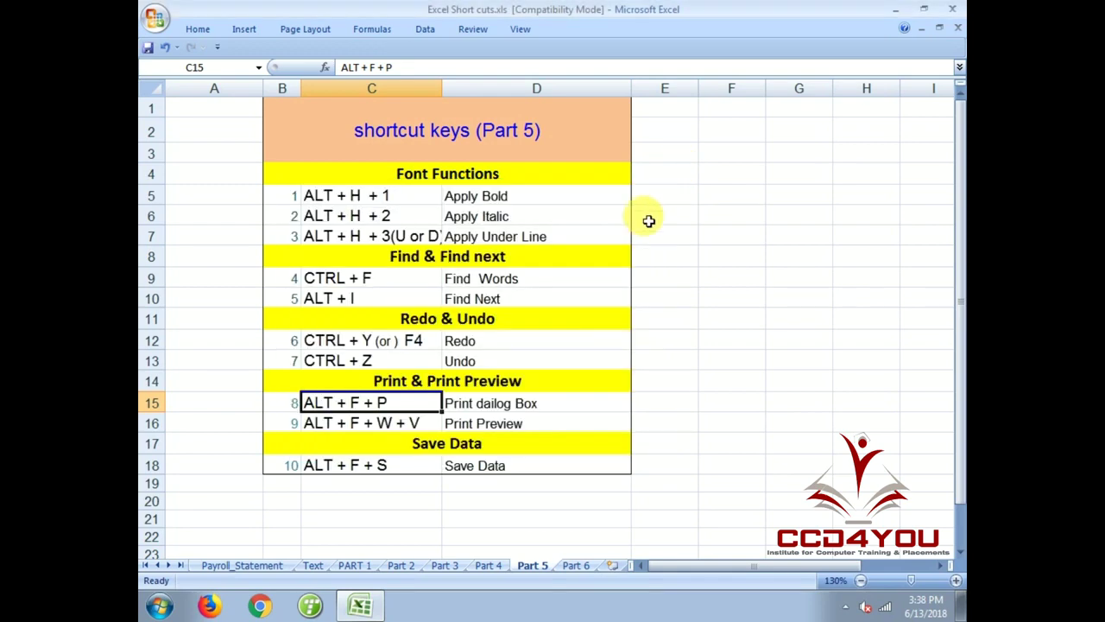
{"action": "left_click", "coordinate": [278, 565]}
{"action": "mouse_move", "coordinate": [186, 125]}
{"action": "left_mouse_down"}
{"action": "mouse_move", "coordinate": [656, 459]}
{"action": "mouse_move", "coordinate": [652, 498]}
{"action": "left_mouse_up"}
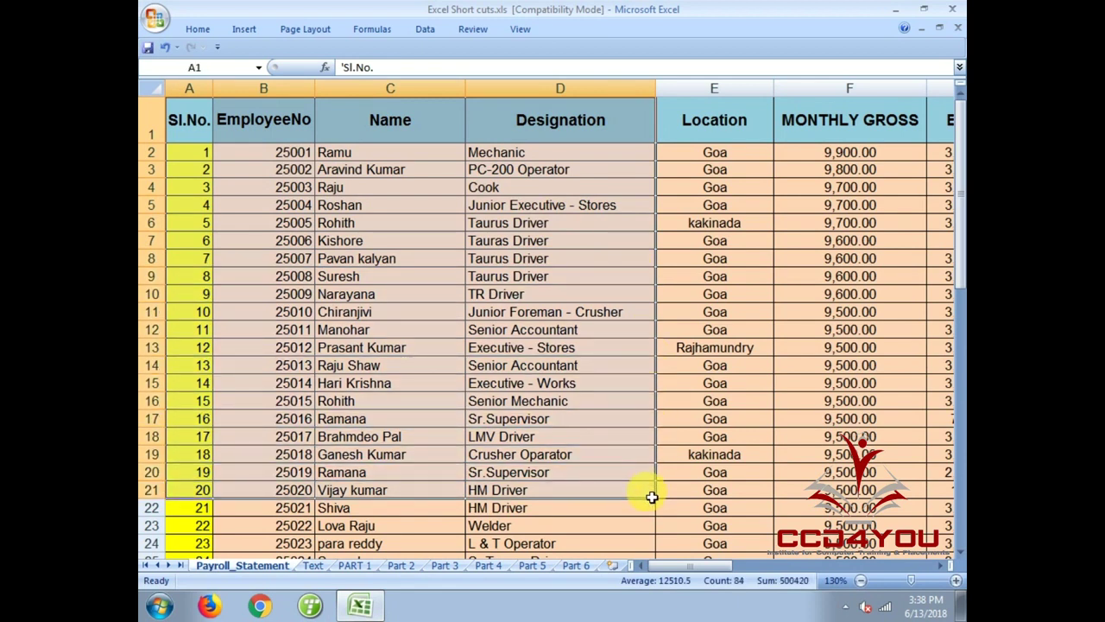
{"action": "left_click", "coordinate": [538, 565]}
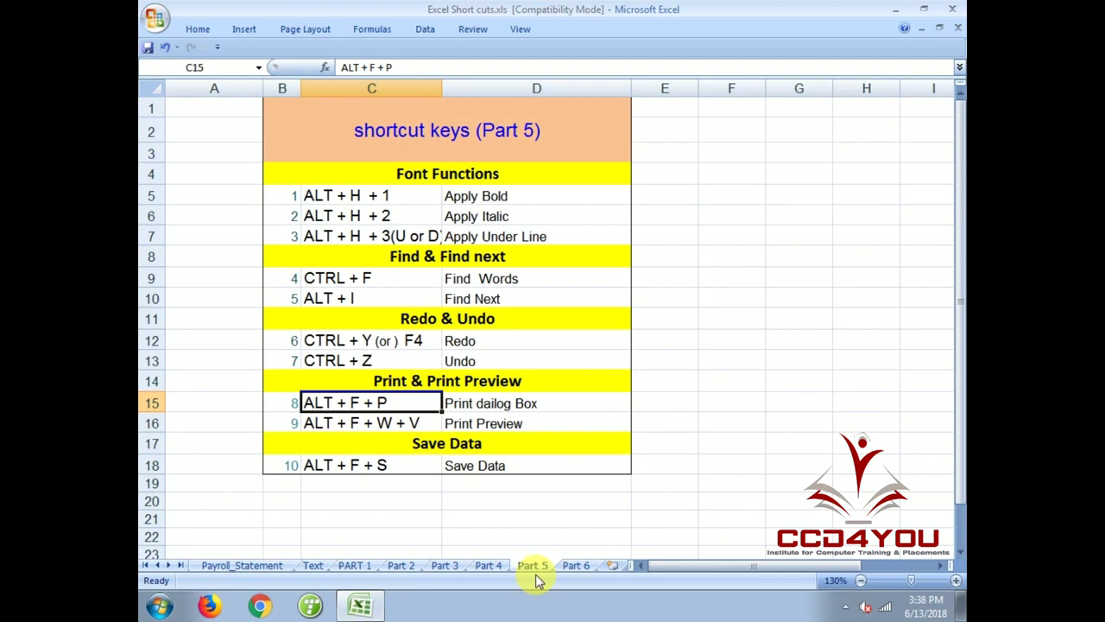
{"action": "left_click", "coordinate": [255, 568]}
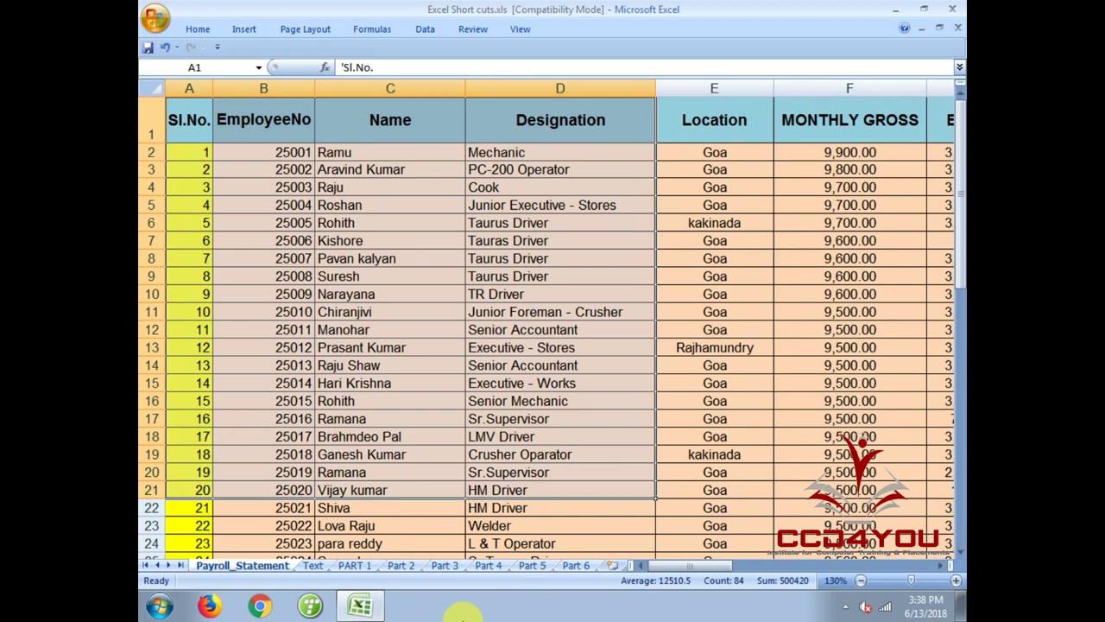
{"action": "key", "text": "ctrl+F2"}
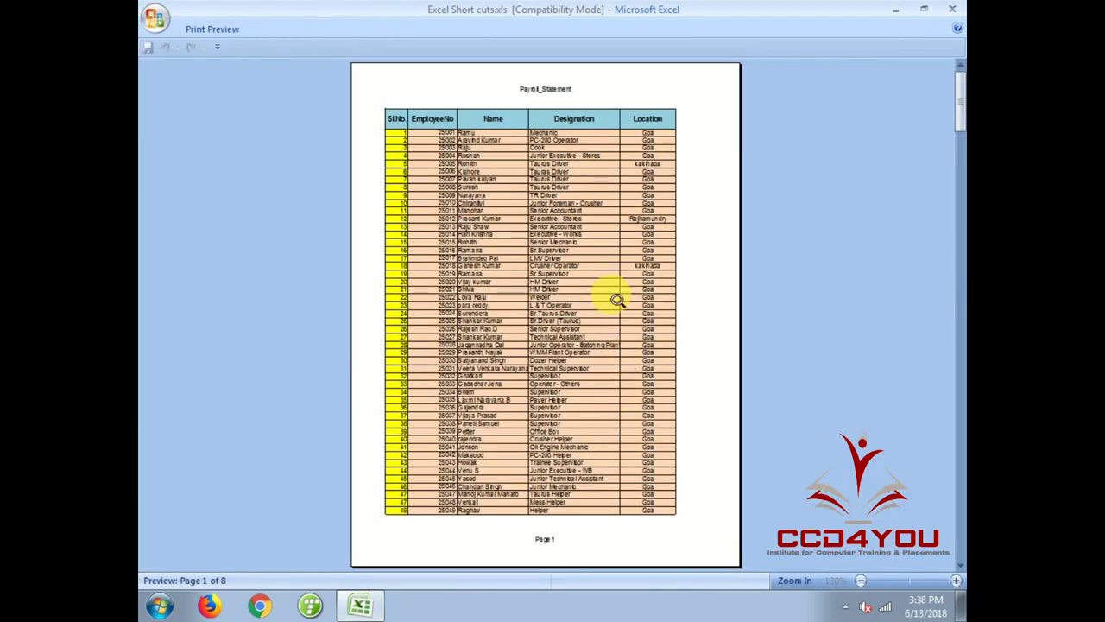
{"action": "key", "text": "Escape"}
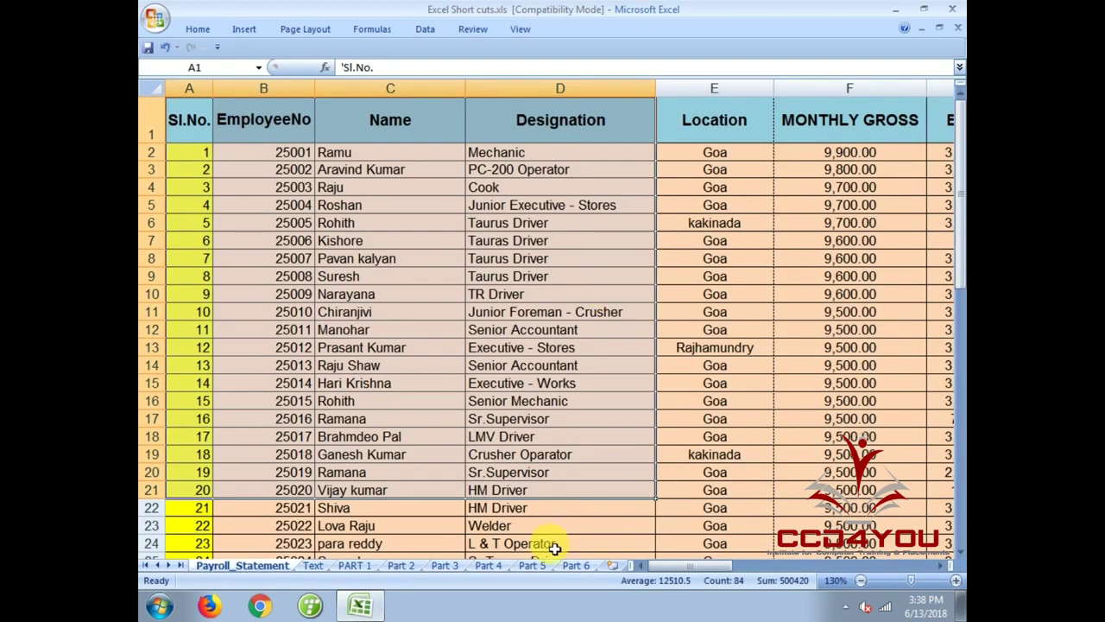
{"action": "left_click", "coordinate": [532, 565]}
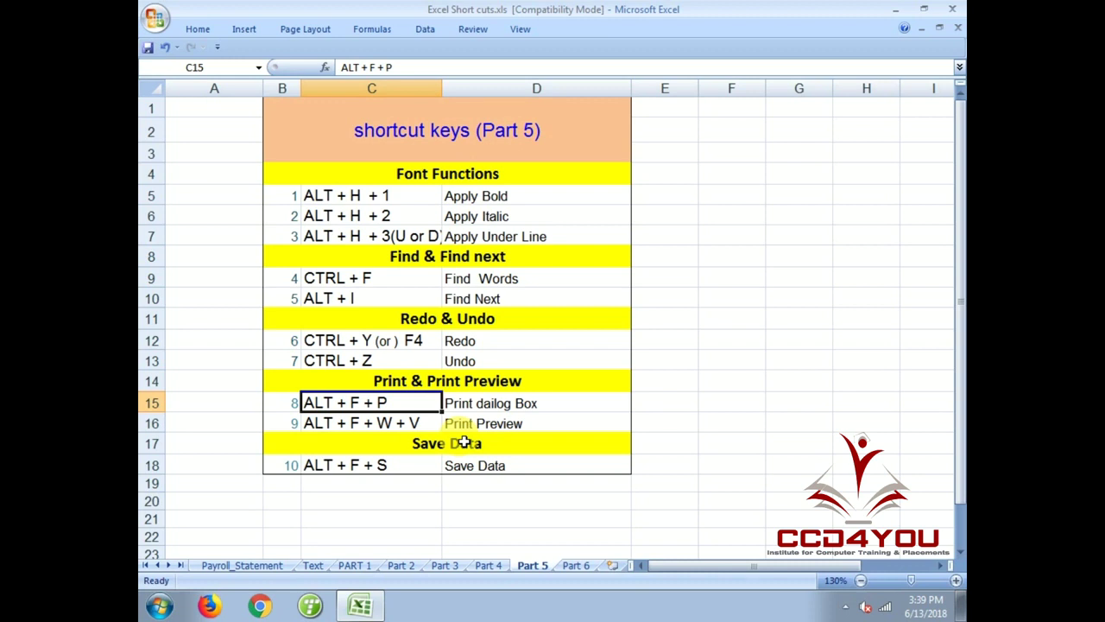
{"action": "left_click", "coordinate": [386, 464]}
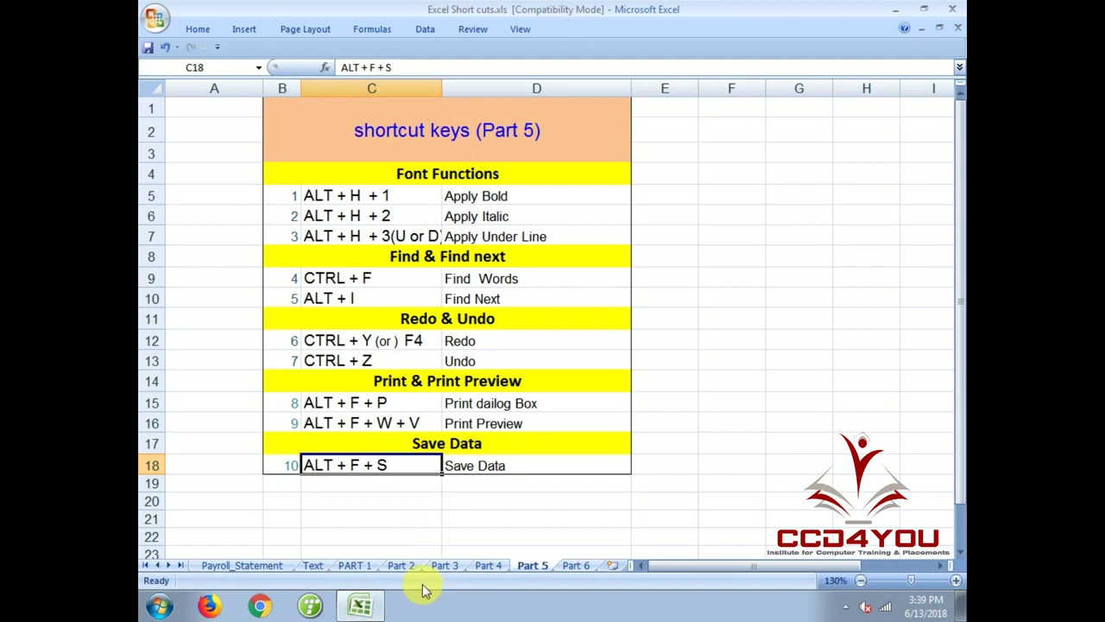
{"action": "left_click", "coordinate": [272, 566]}
{"action": "left_click", "coordinate": [341, 350]}
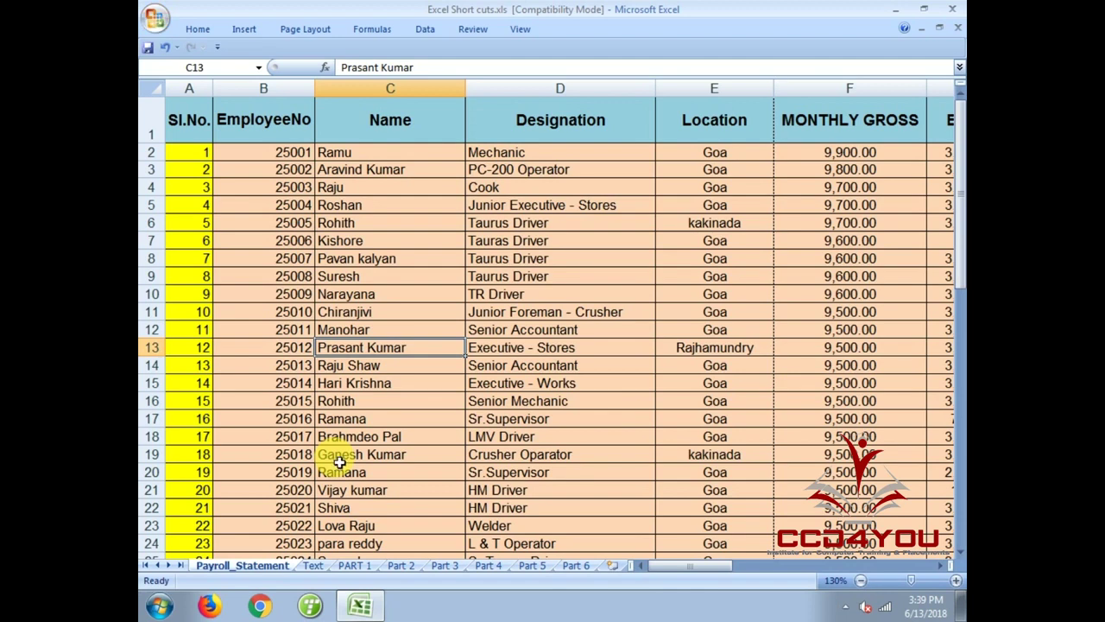
{"action": "left_click", "coordinate": [363, 364]}
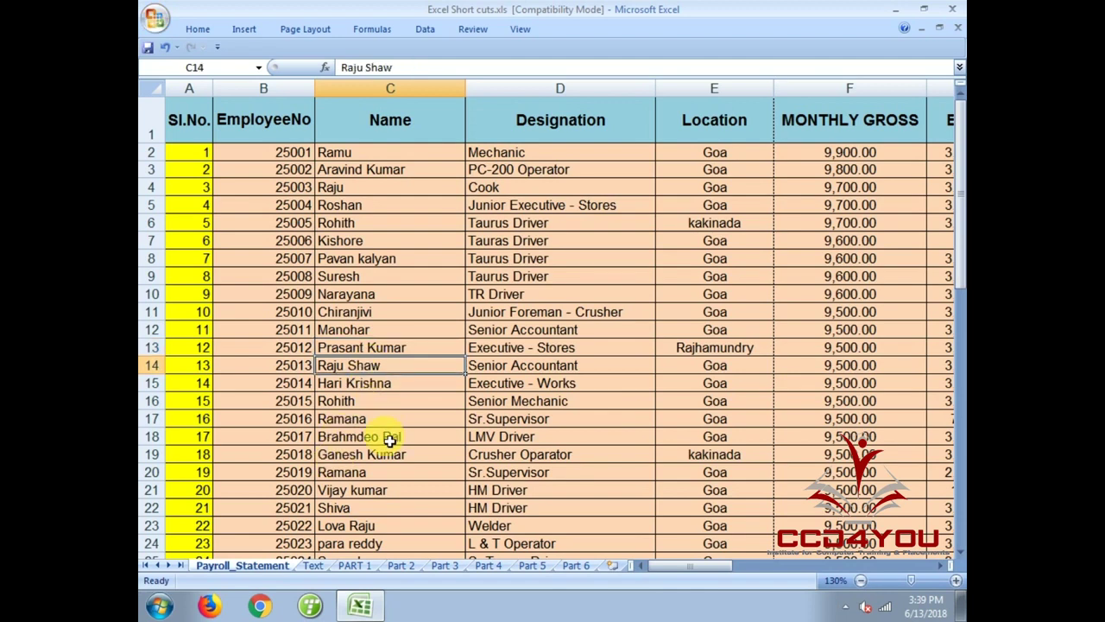
{"action": "left_click", "coordinate": [530, 565]}
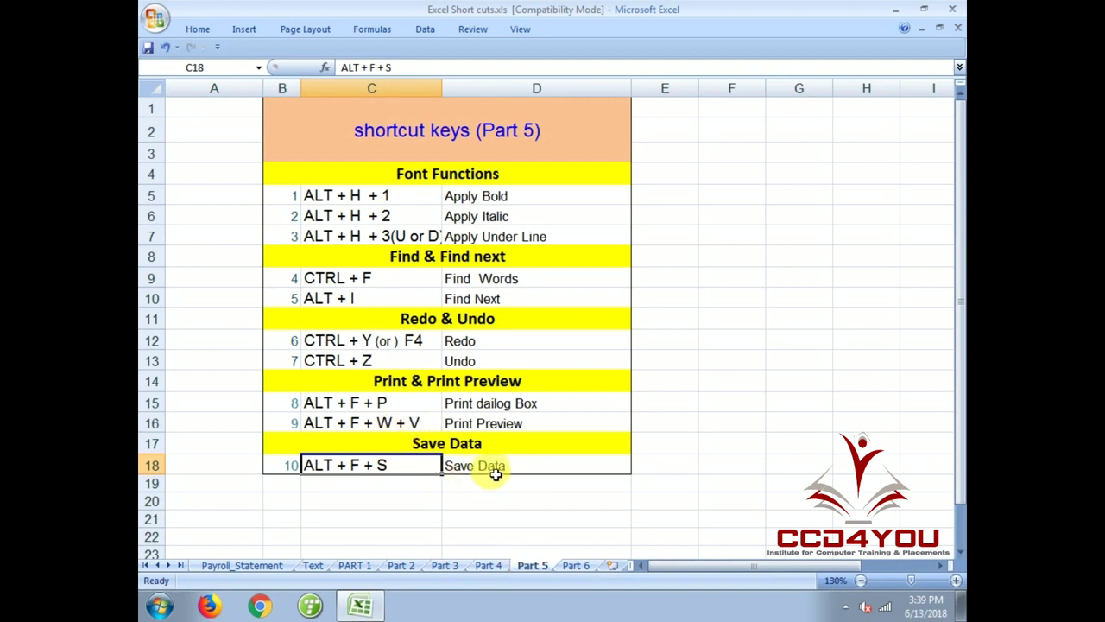